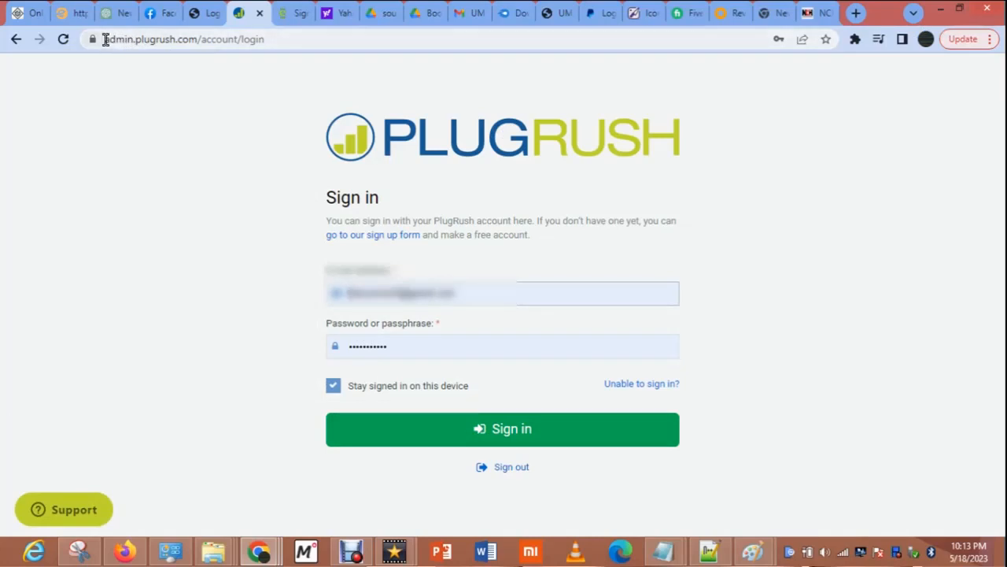
# Step: Sign in to the PlugRush admin account with the prefilled credentials
pyautogui.moveTo(106, 39); pyautogui.dragTo(206, 49)
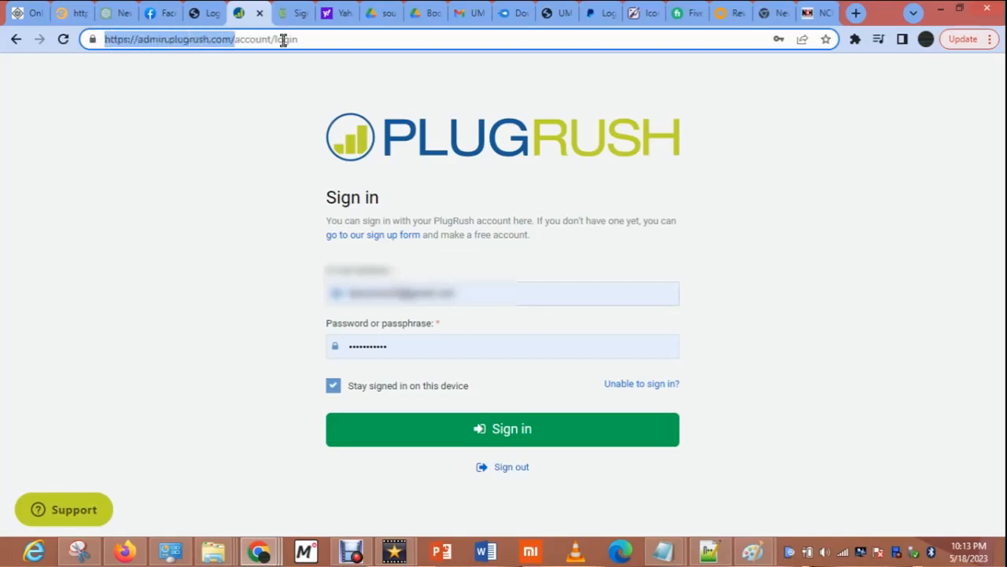
pyautogui.doubleClick(284, 39)
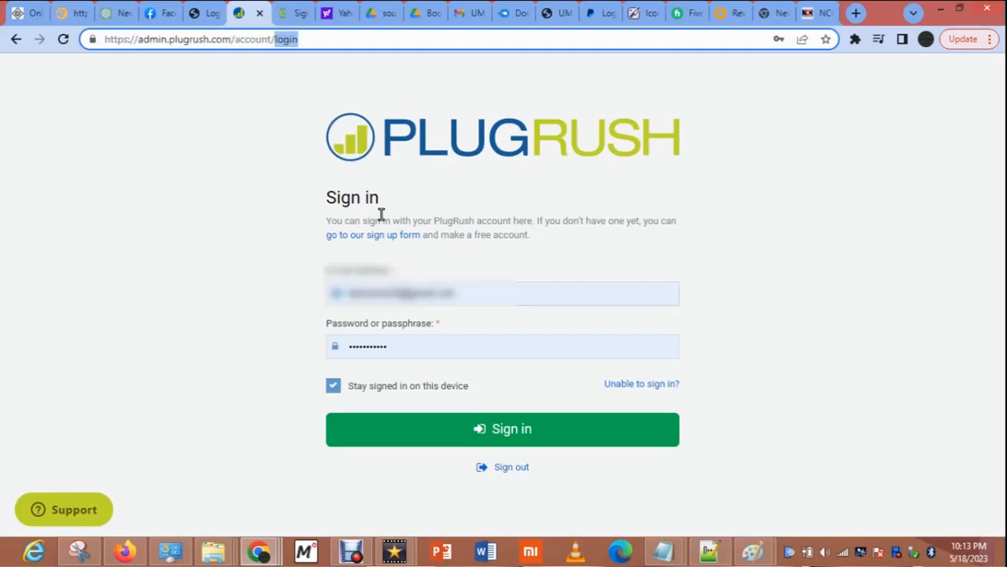
pyautogui.click(457, 429)
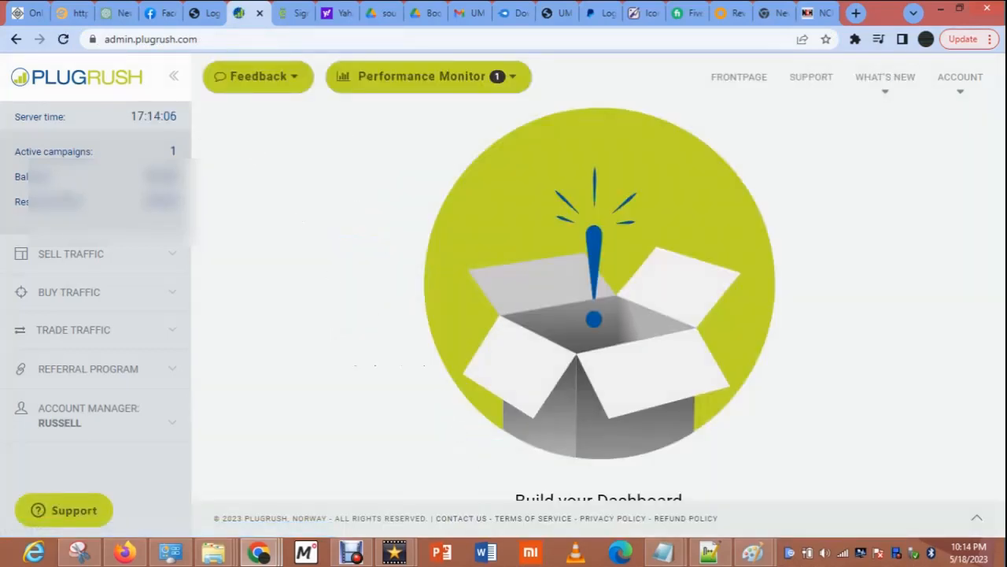
# Step: Open the page for creating a new campaign to buy traffic
pyautogui.click(125, 262)
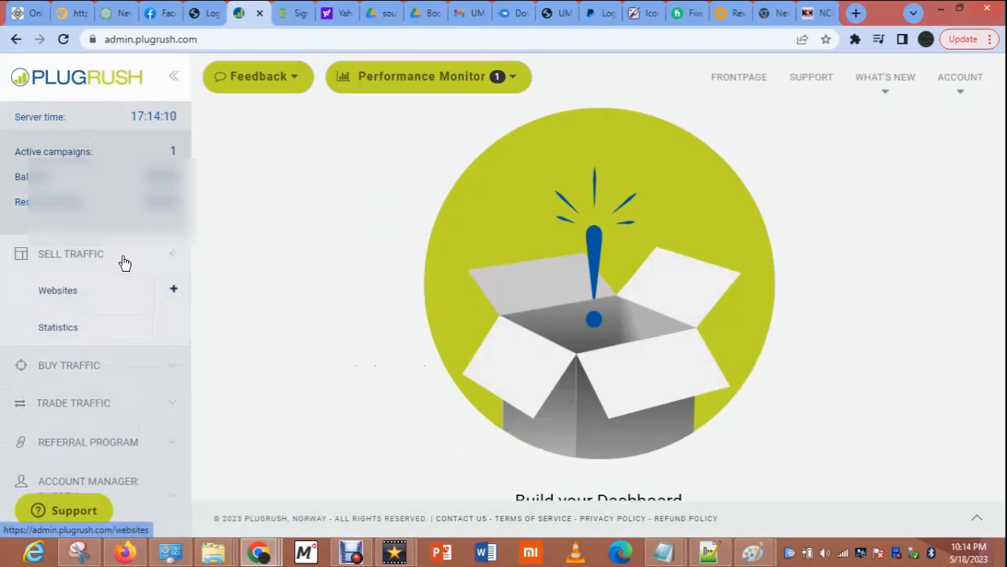
pyautogui.click(123, 263)
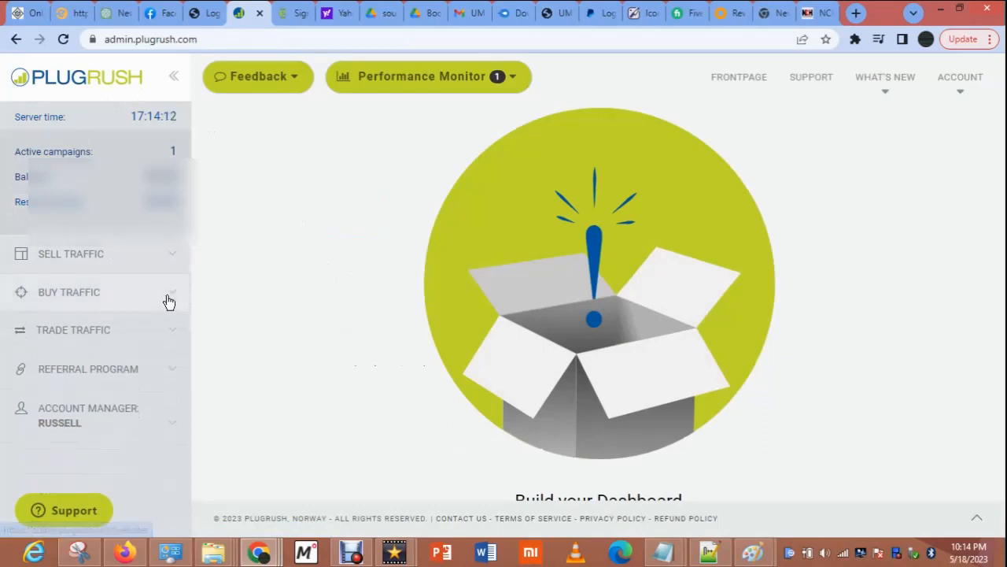
pyautogui.click(170, 305)
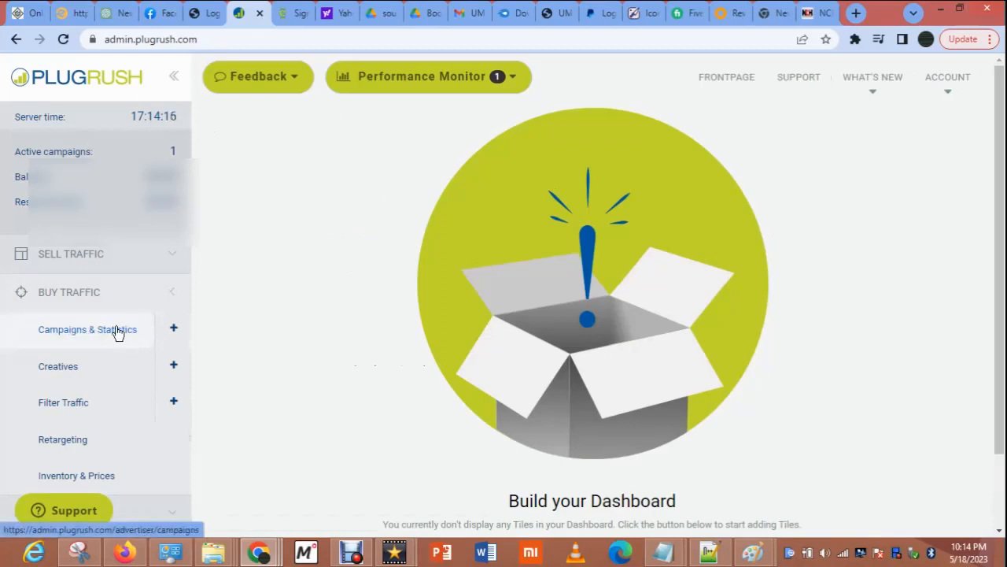
pyautogui.click(118, 337)
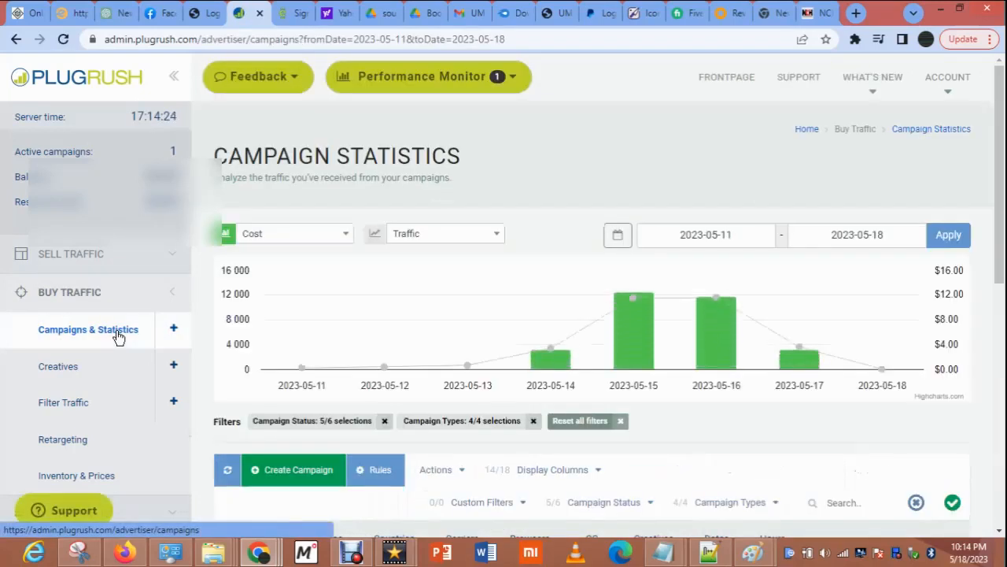
pyautogui.click(175, 328)
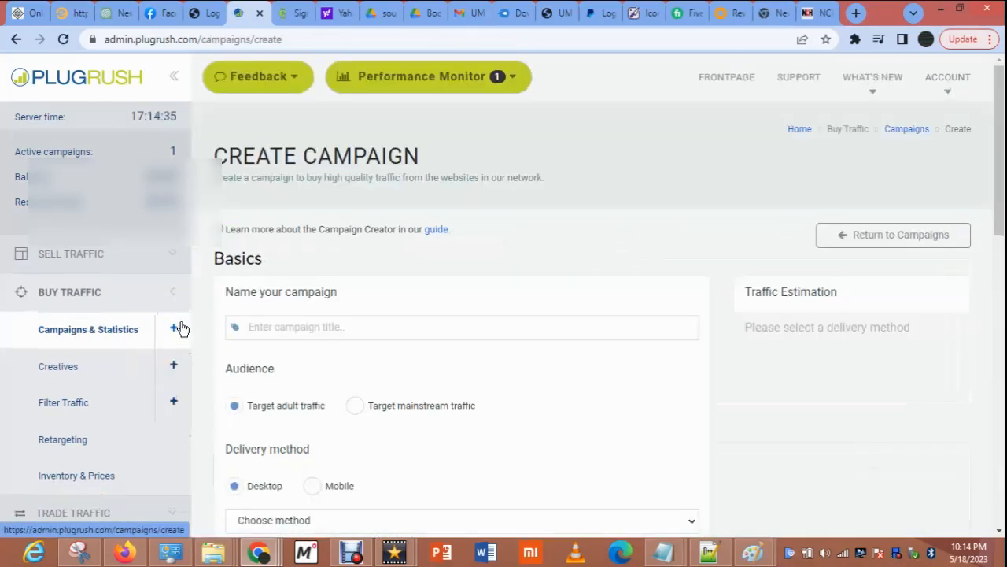
# Step: Name the campaign "Video Promo" and target mobile devices for delivery
pyautogui.click(269, 329)
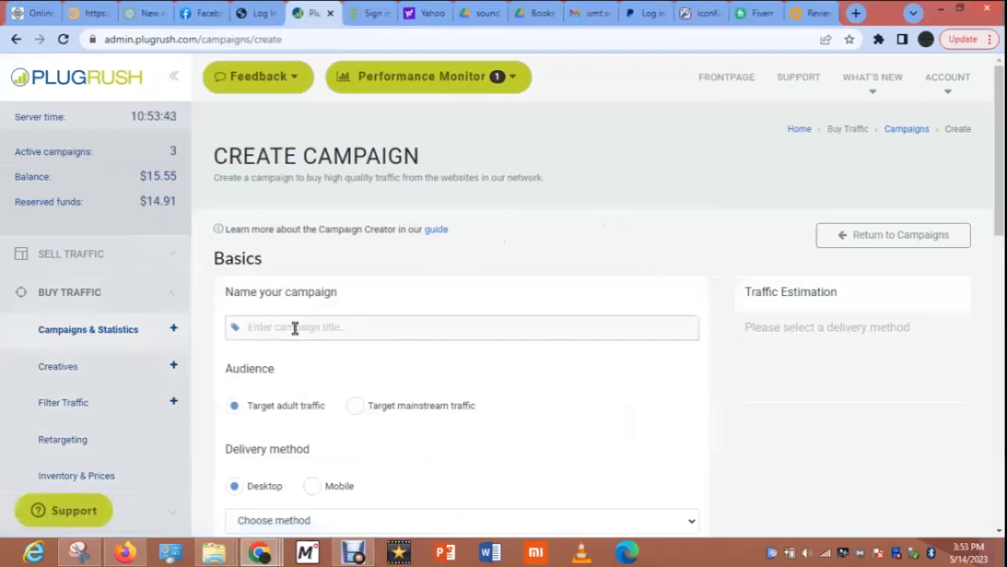
pyautogui.write('Video Promo')
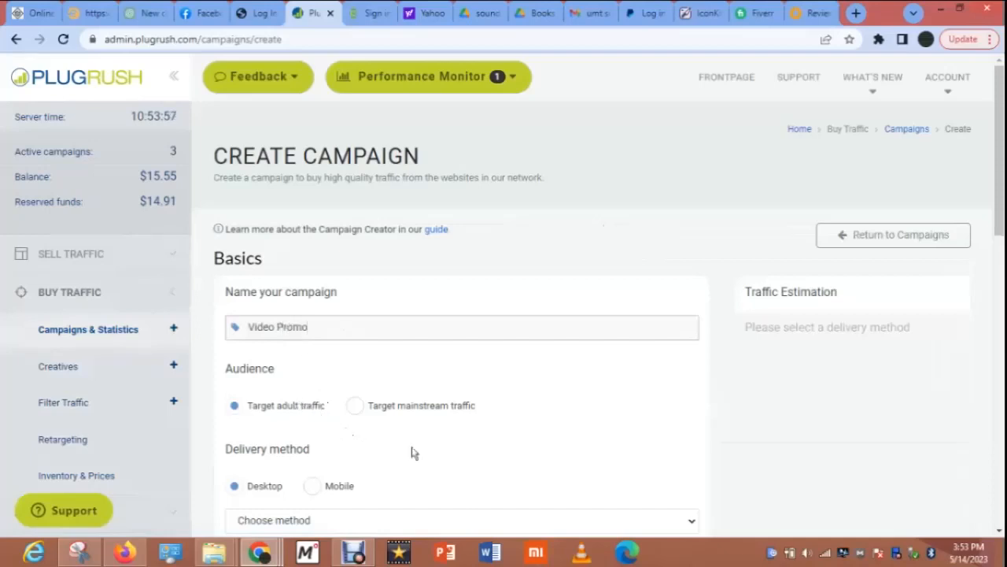
pyautogui.scroll(-2, 1000, 149)
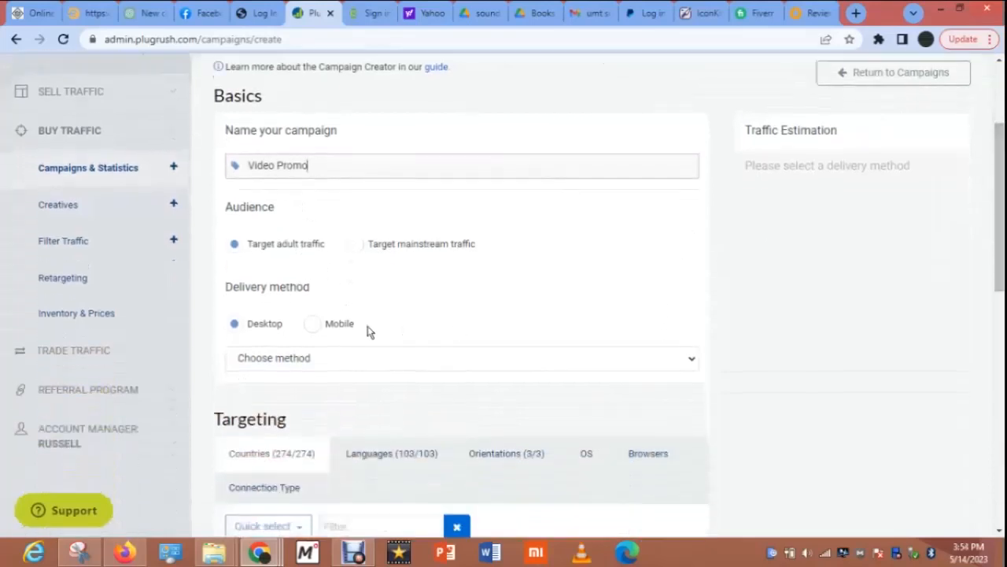
pyautogui.click(316, 325)
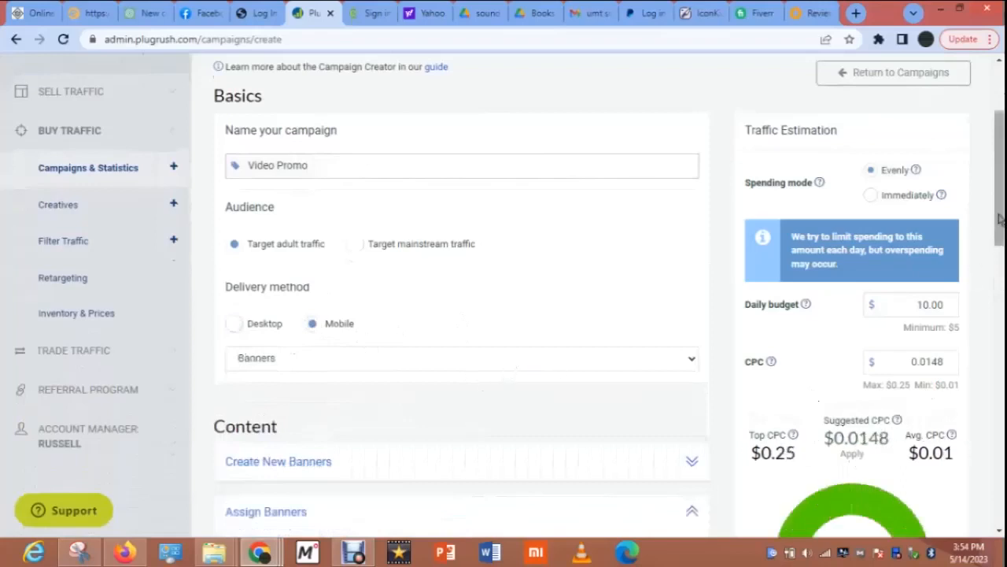
# Step: Set the daily budget to $5 and choose Pops as the mobile delivery method
pyautogui.scroll(-1, 998, 222)
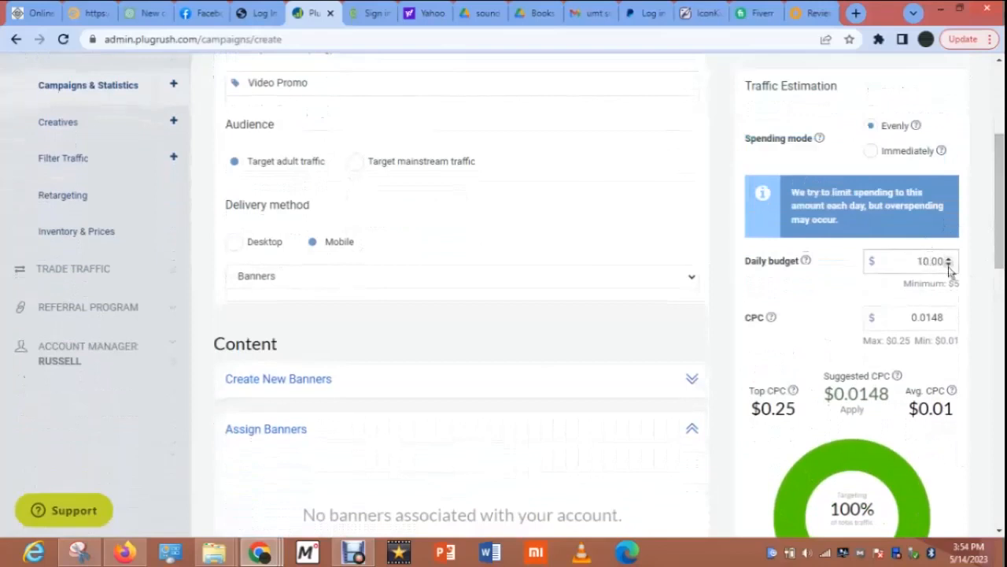
pyautogui.click(948, 265)
pyautogui.click(486, 288)
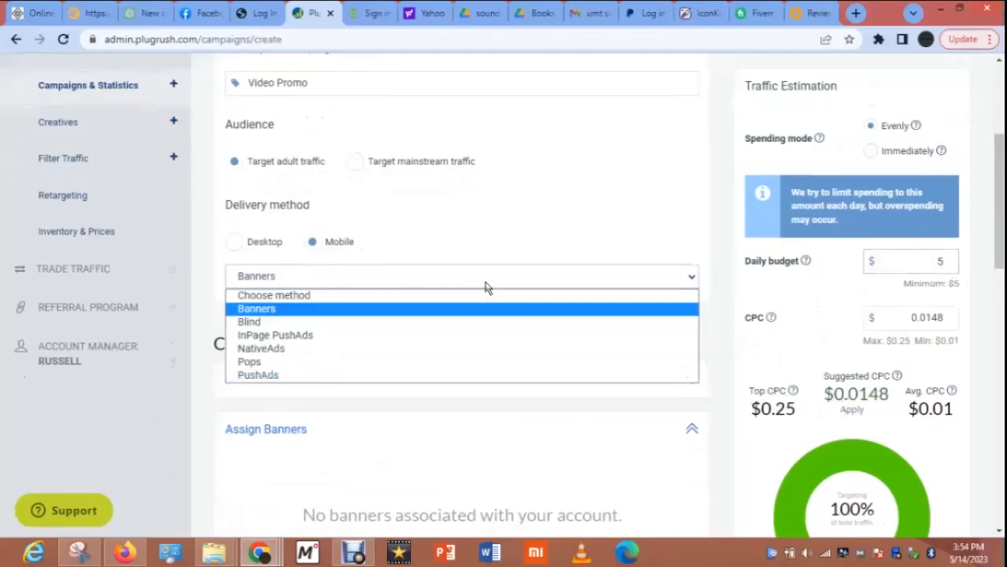
pyautogui.click(404, 362)
pyautogui.click(331, 421)
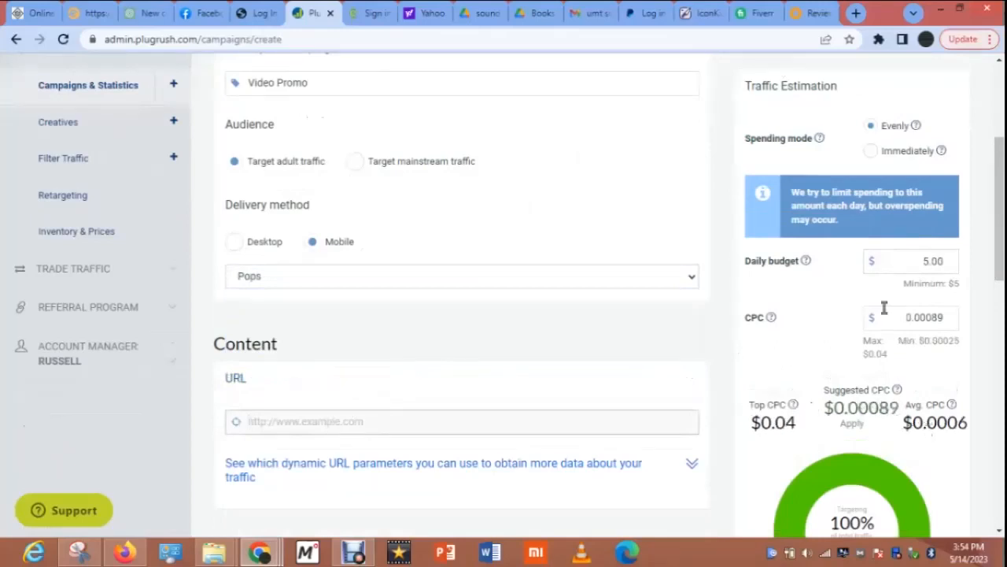
# Step: Open YouTube in a new browser tab and view the channel's video content in YouTube Studio
pyautogui.click(856, 14)
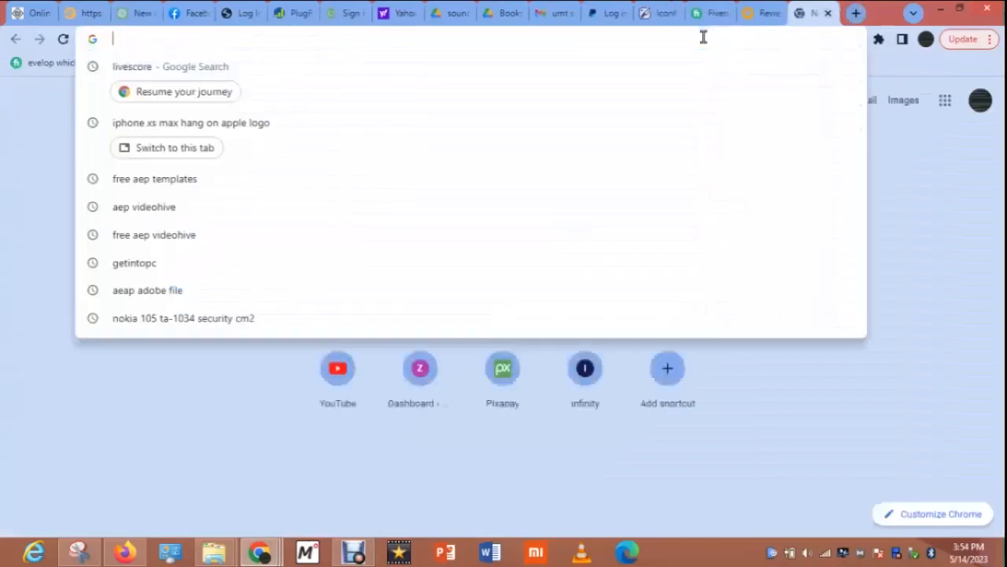
pyautogui.write('you')
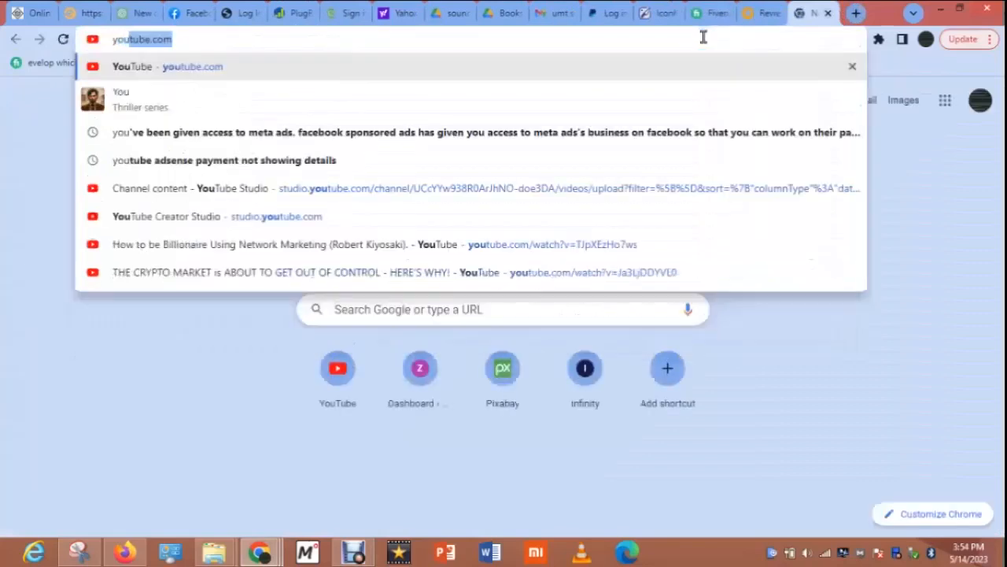
pyautogui.click(459, 73)
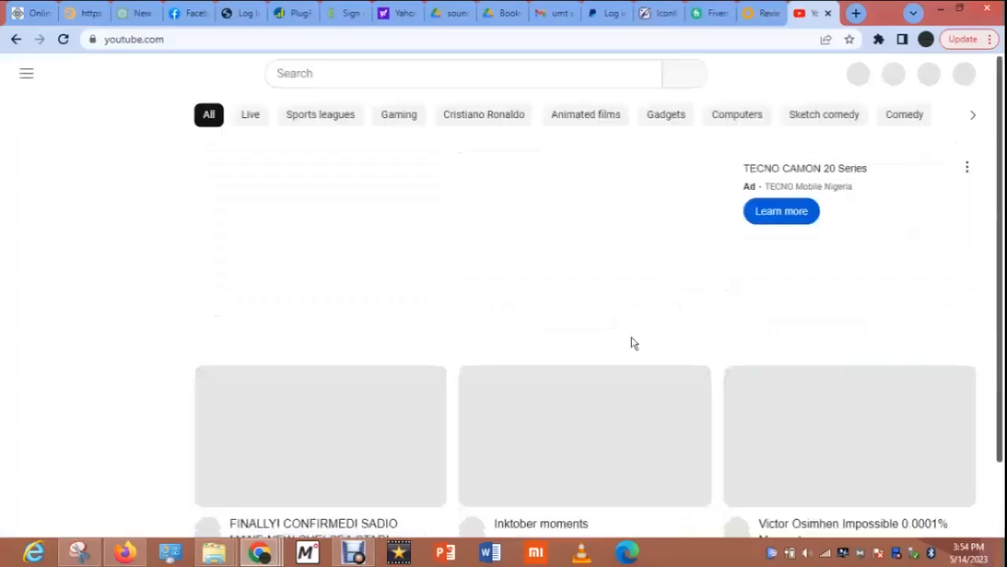
pyautogui.click(358, 552)
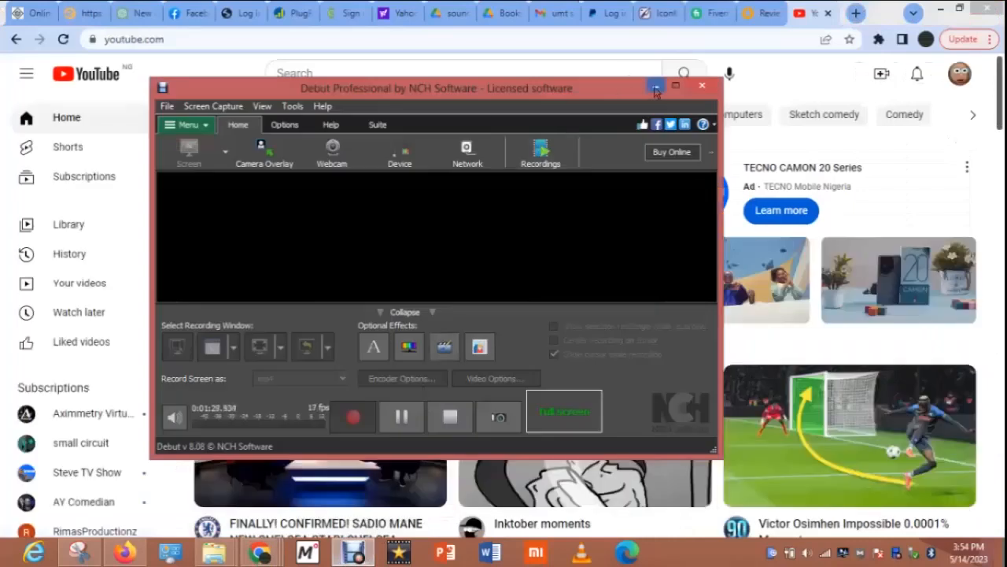
pyautogui.click(655, 89)
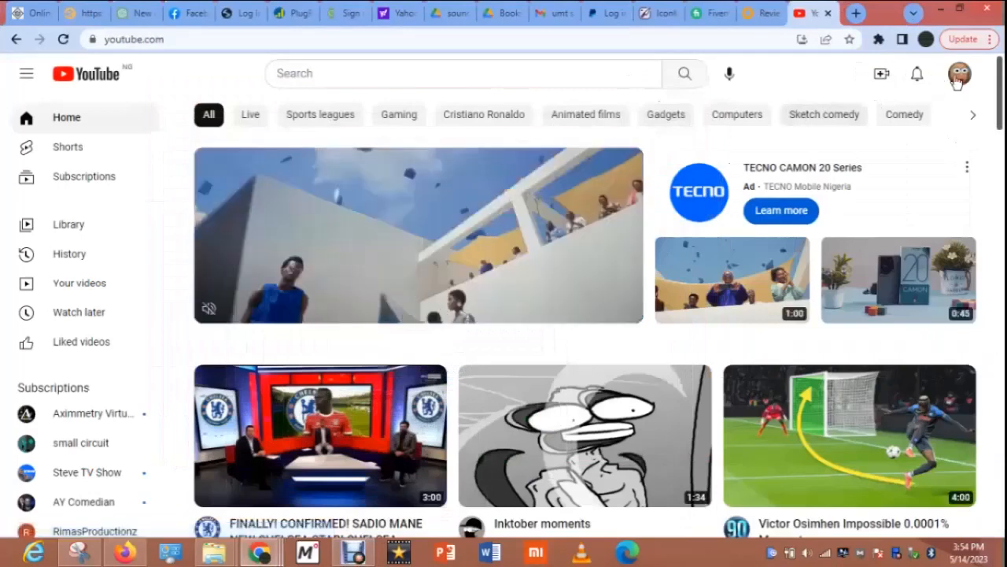
pyautogui.click(958, 78)
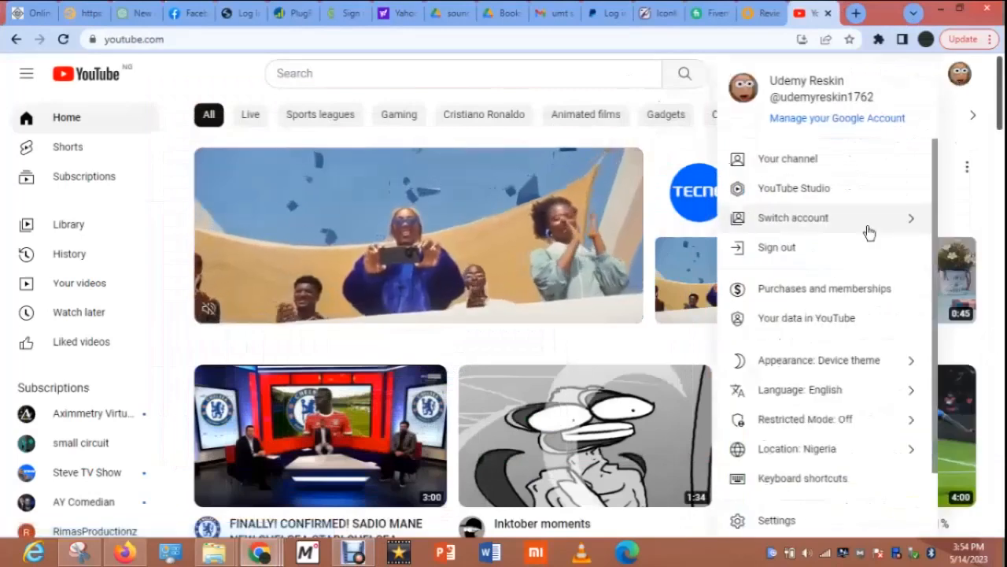
pyautogui.click(850, 197)
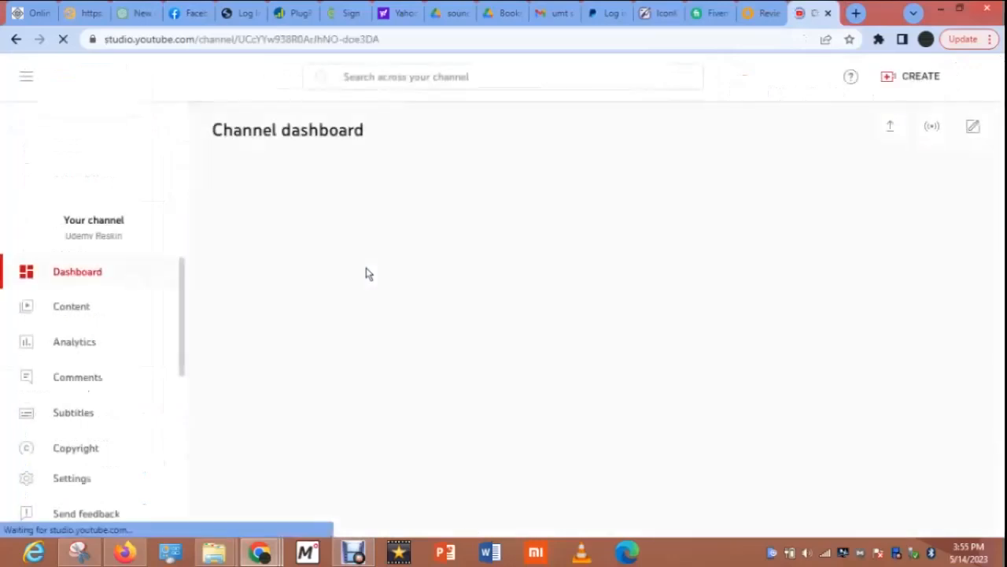
pyautogui.click(79, 309)
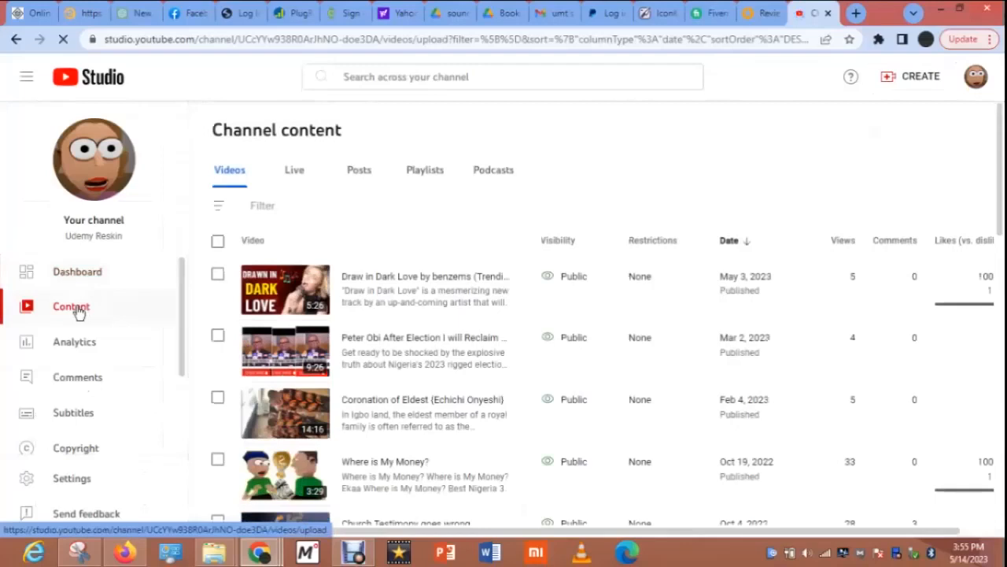
# Step: Switch to Gmail in Firefox and copy the YouTube link from the "For advert" email
pyautogui.click(125, 555)
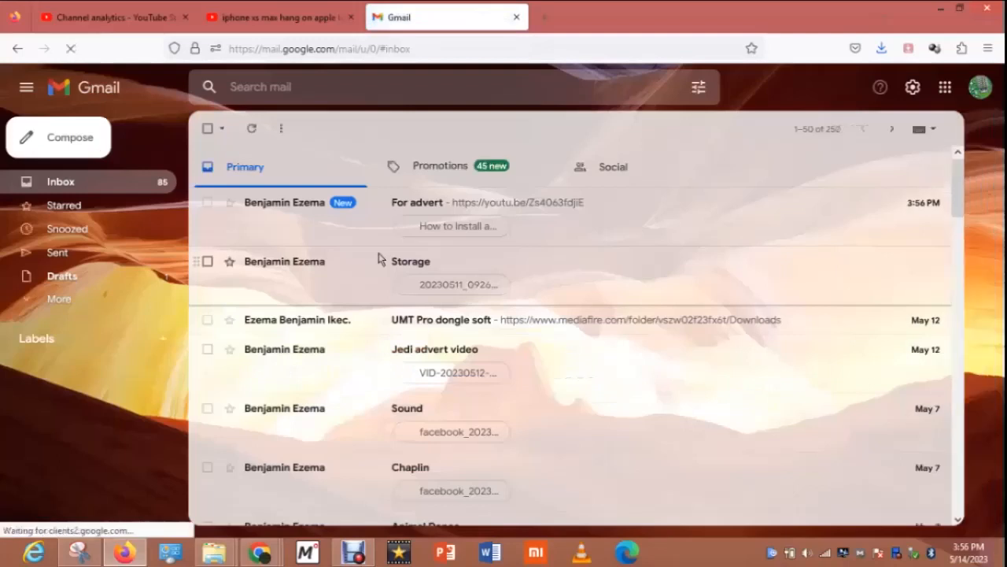
pyautogui.click(463, 210)
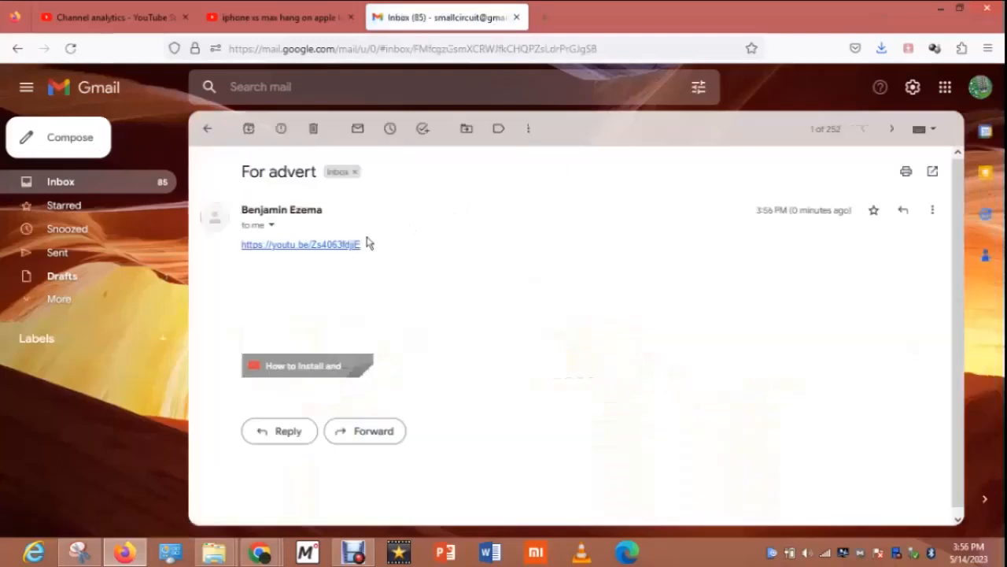
pyautogui.rightClick(340, 251)
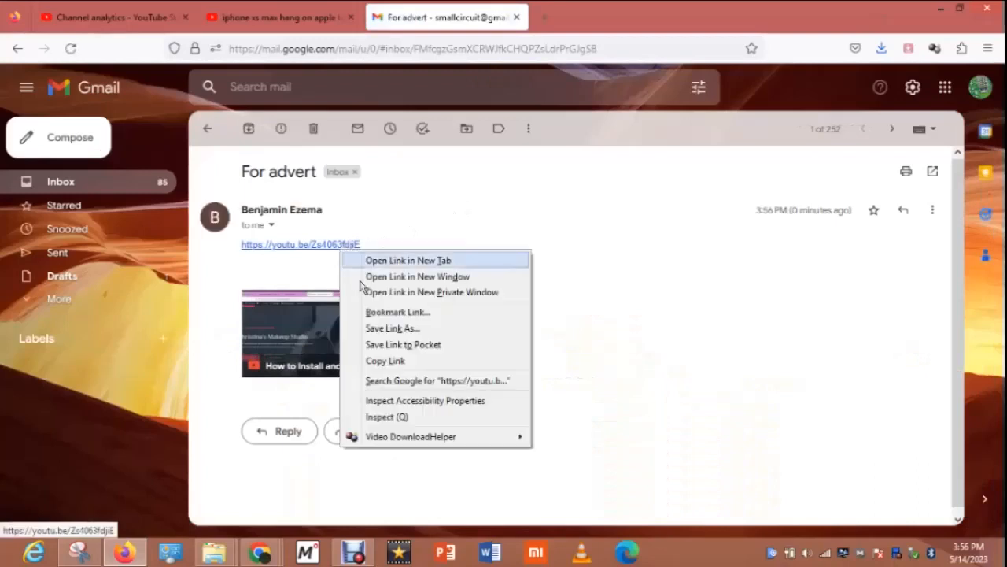
pyautogui.click(386, 362)
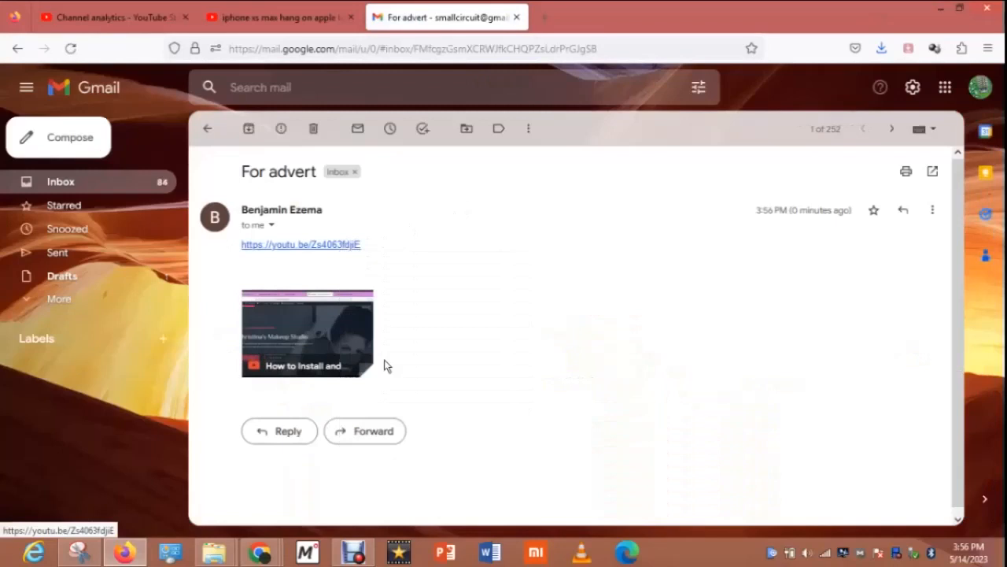
pyautogui.click(260, 554)
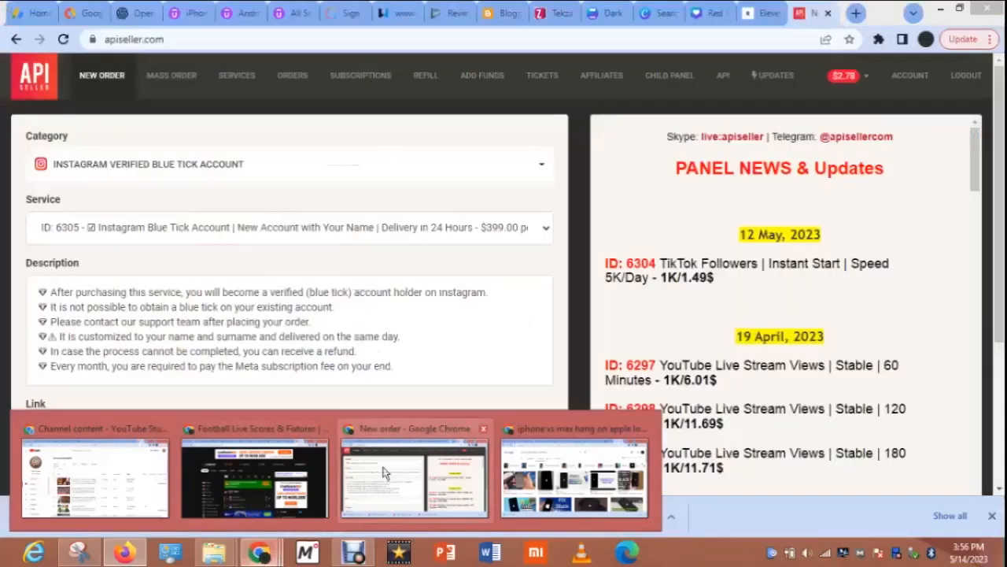
pyautogui.moveTo(254, 472)
pyautogui.moveTo(105, 478)
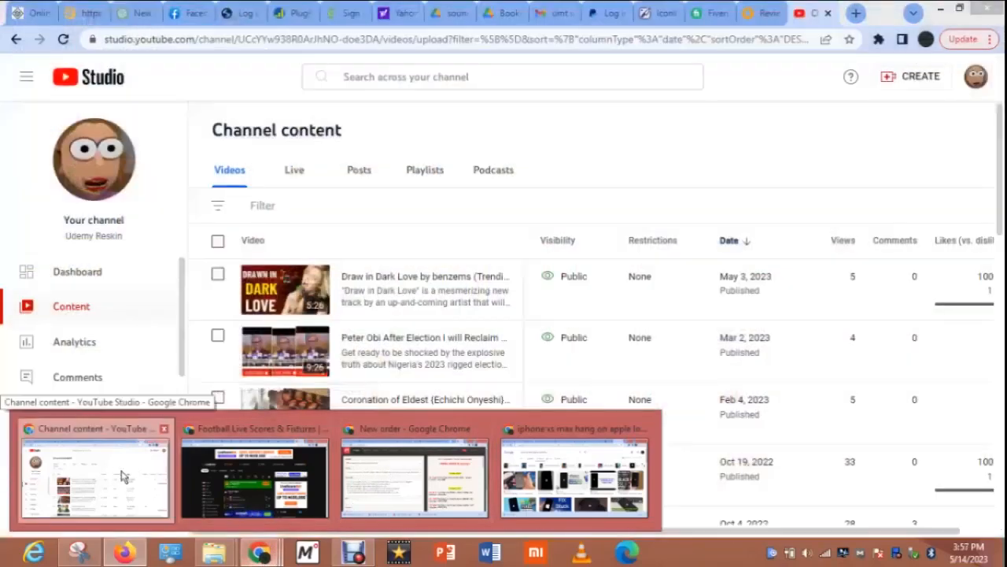
pyautogui.click(122, 476)
pyautogui.click(313, 7)
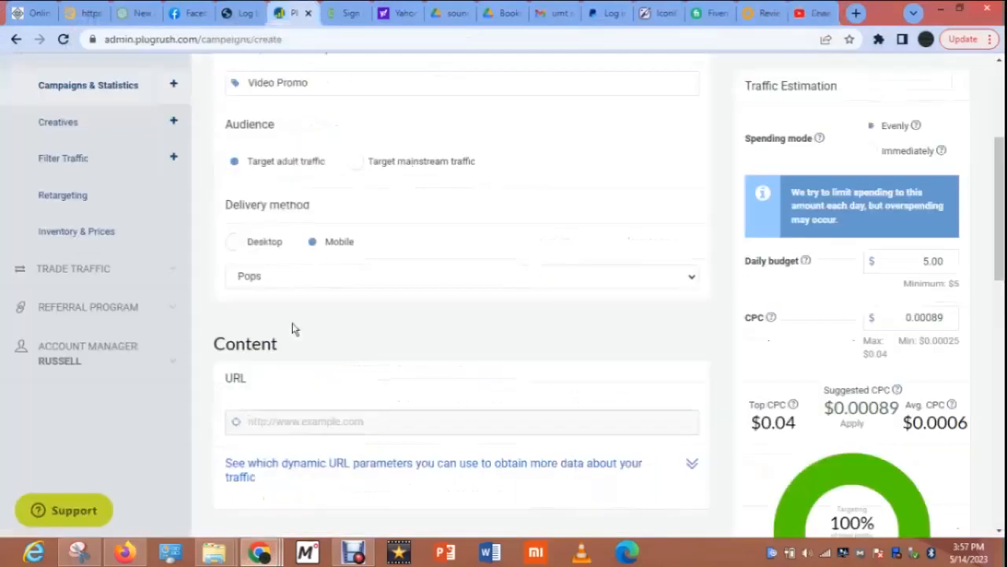
pyautogui.rightClick(251, 419)
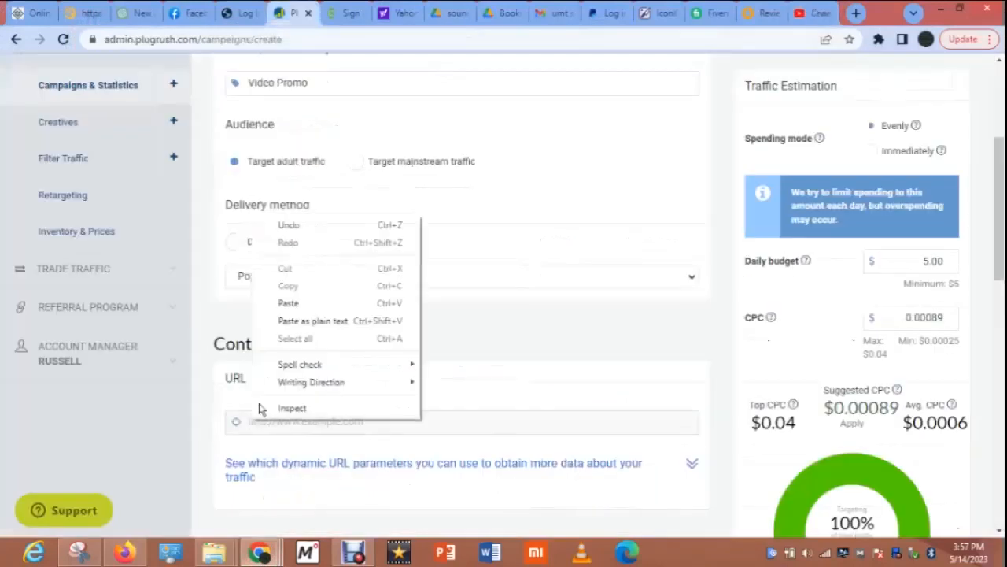
pyautogui.click(307, 304)
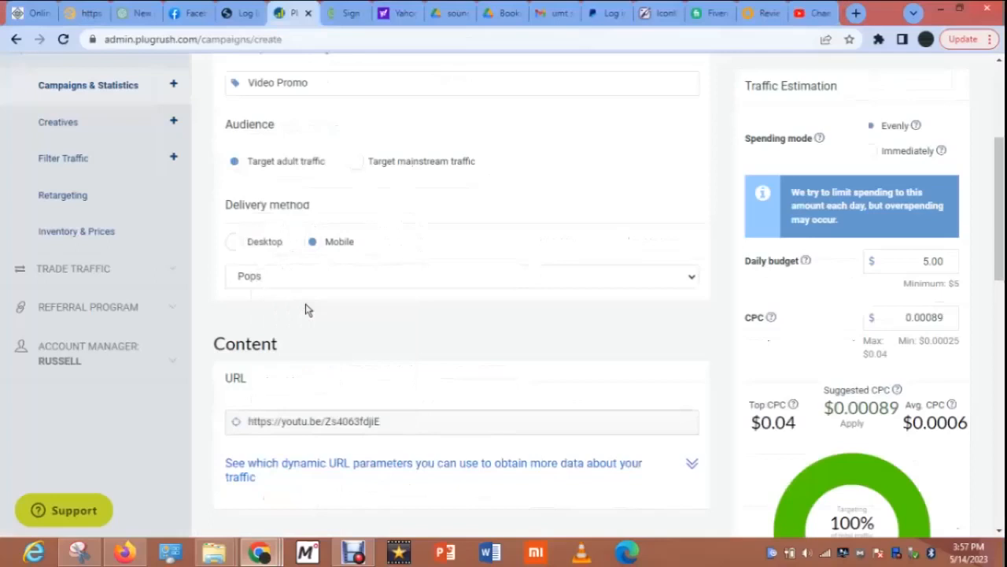
# Step: Load the copied video link in the YouTube Studio tab to check it, close that tab, and return to the campaign form
pyautogui.click(819, 11)
pyautogui.click(748, 39)
pyautogui.hotkey('ctrl', 'v')
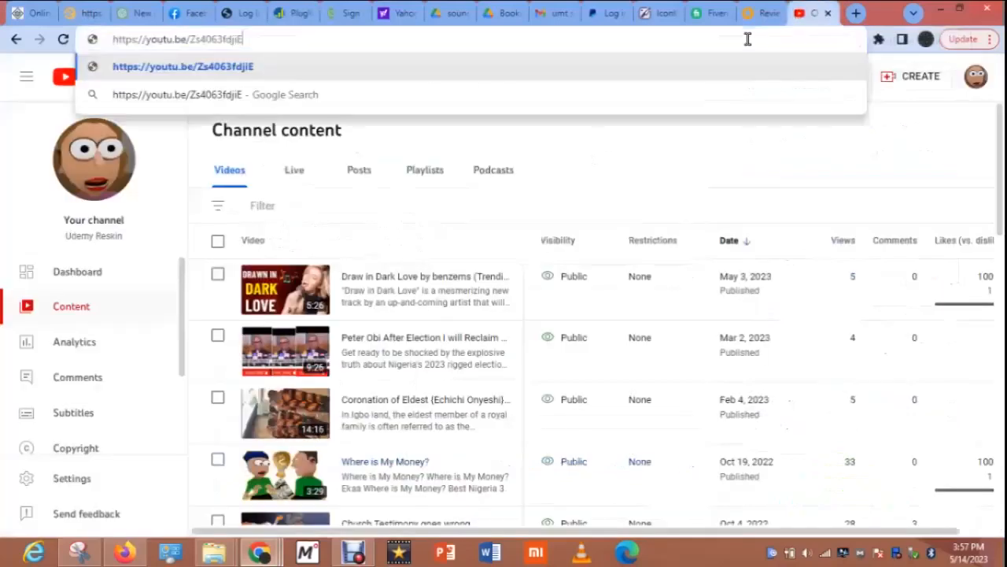
pyautogui.press('Return')
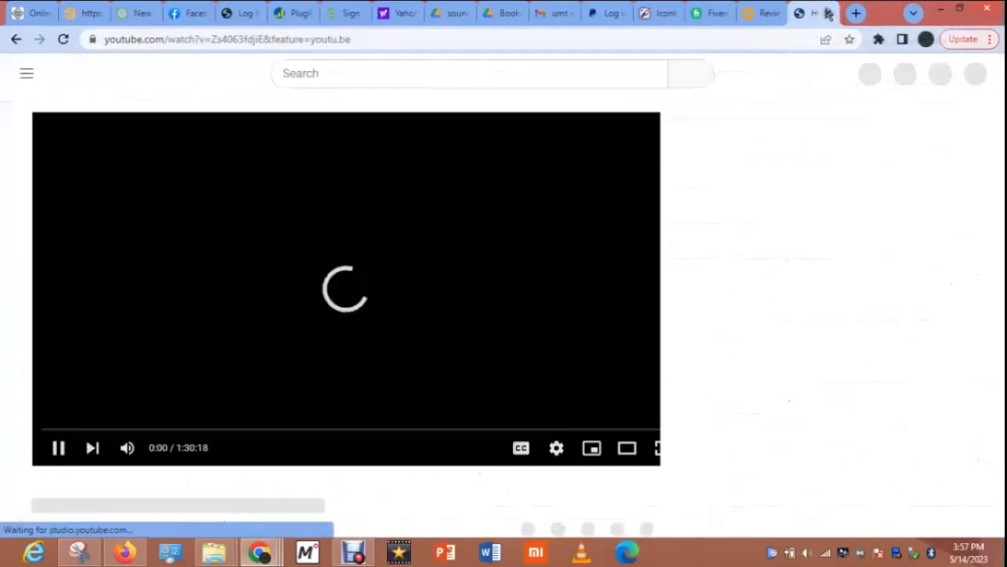
pyautogui.click(828, 13)
pyautogui.click(325, 9)
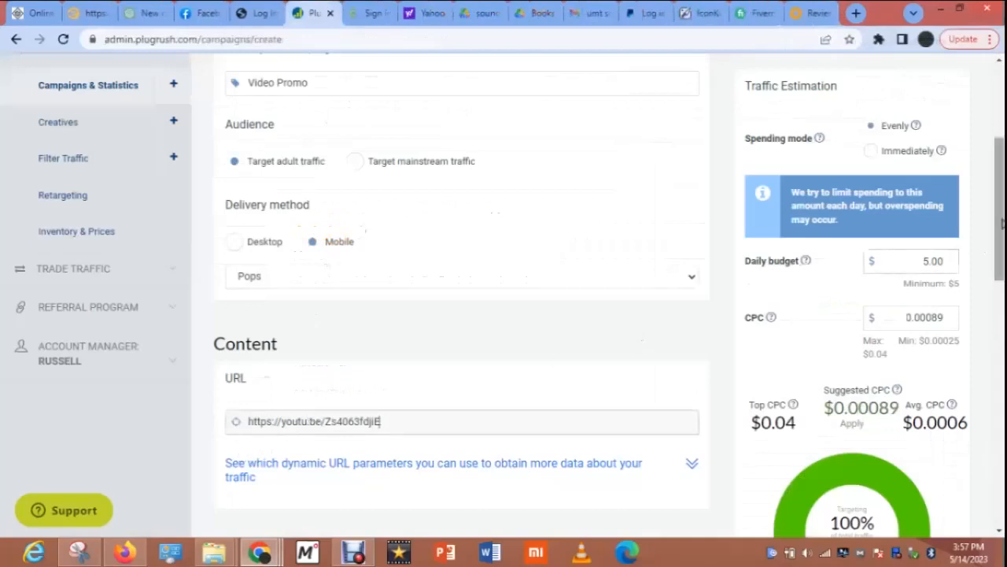
# Step: Clear the selection of all targeted countries in the campaign's Targeting section
pyautogui.scroll(-4, 1001, 224)
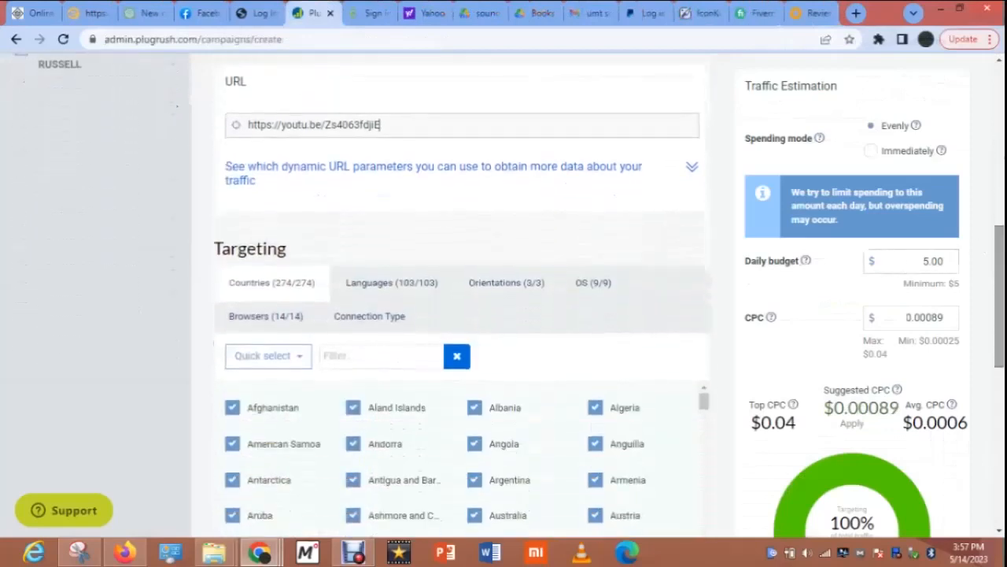
pyautogui.scroll(-1, 1000, 259)
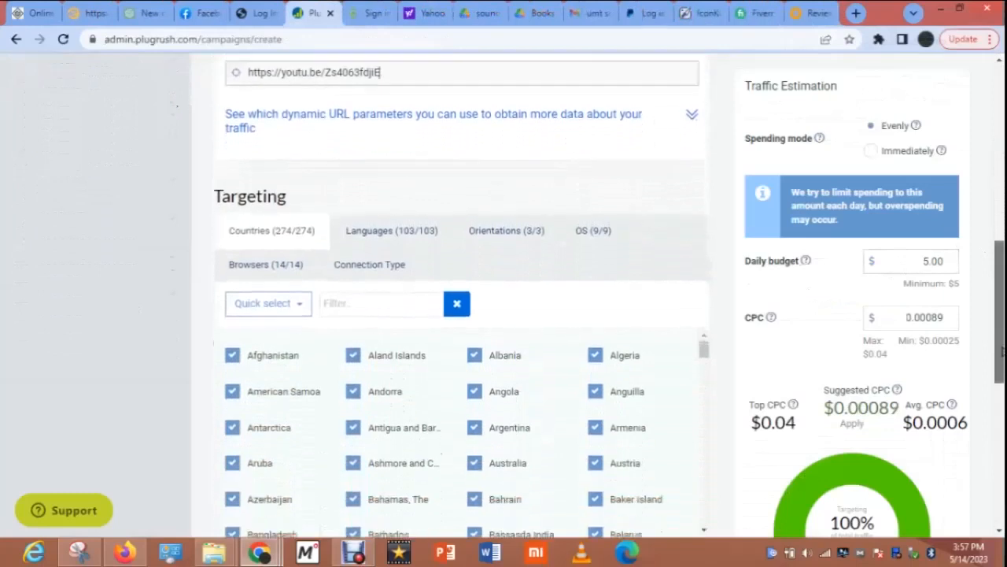
pyautogui.click(303, 286)
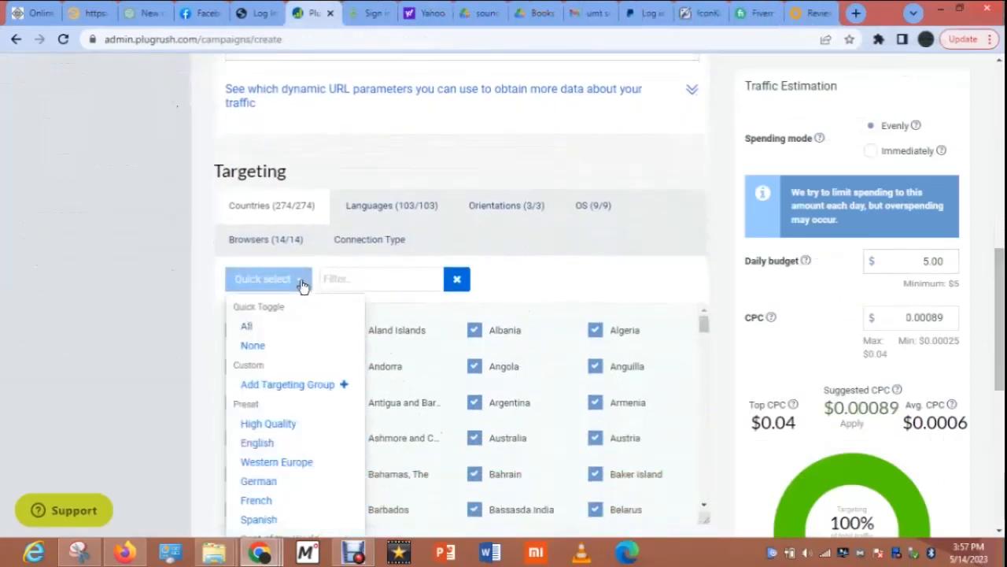
pyautogui.click(254, 346)
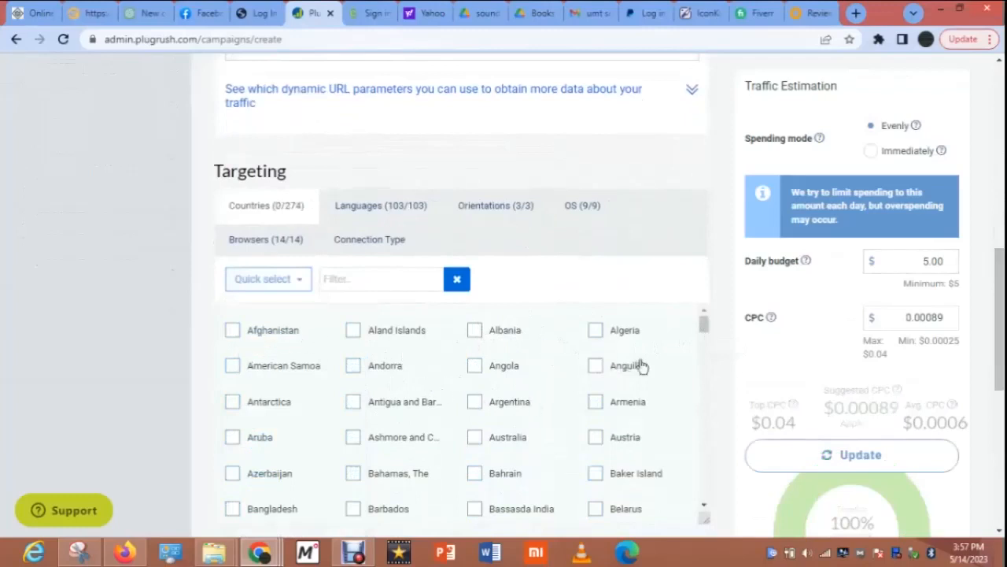
# Step: Find Egypt in the targeting country list and select it
pyautogui.click(705, 506)
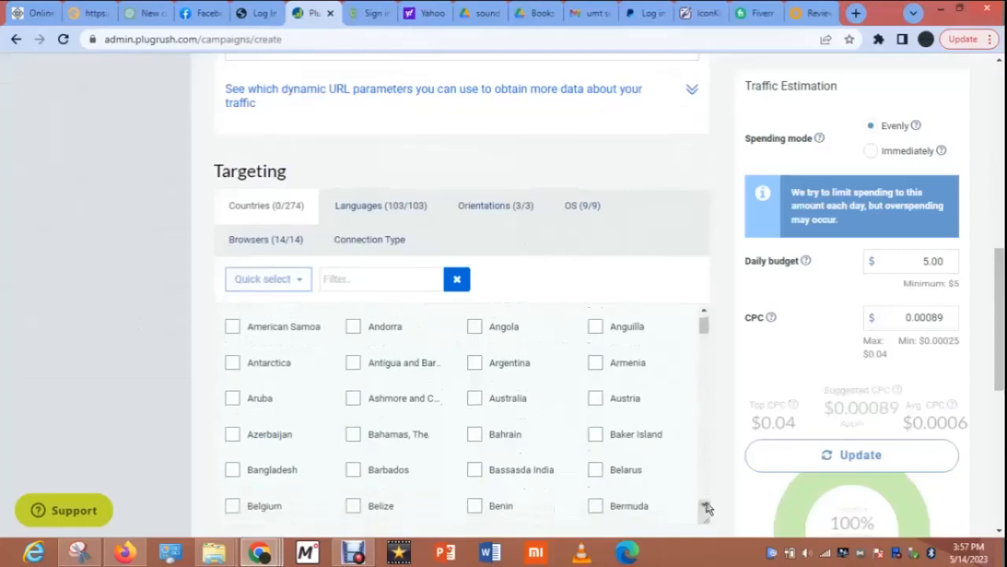
pyautogui.click(704, 506)
pyautogui.click(704, 506)
pyautogui.click(704, 506)
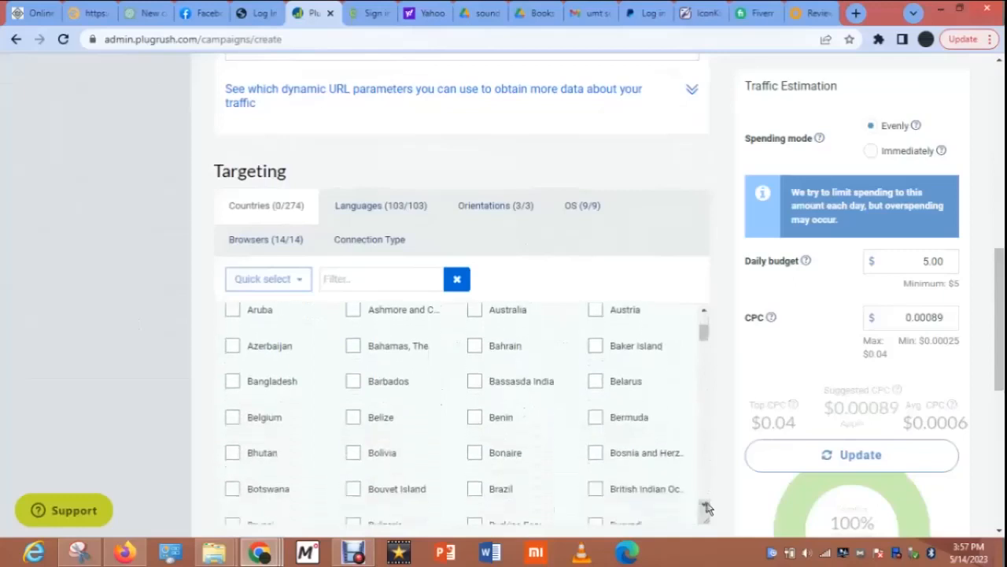
pyautogui.click(704, 506)
pyautogui.click(704, 507)
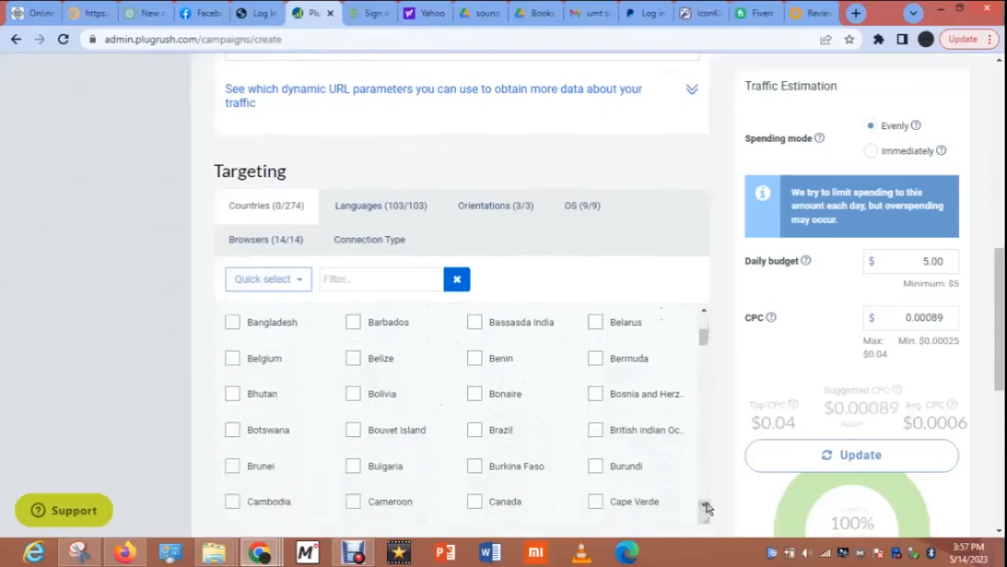
pyautogui.click(705, 506)
pyautogui.click(705, 506)
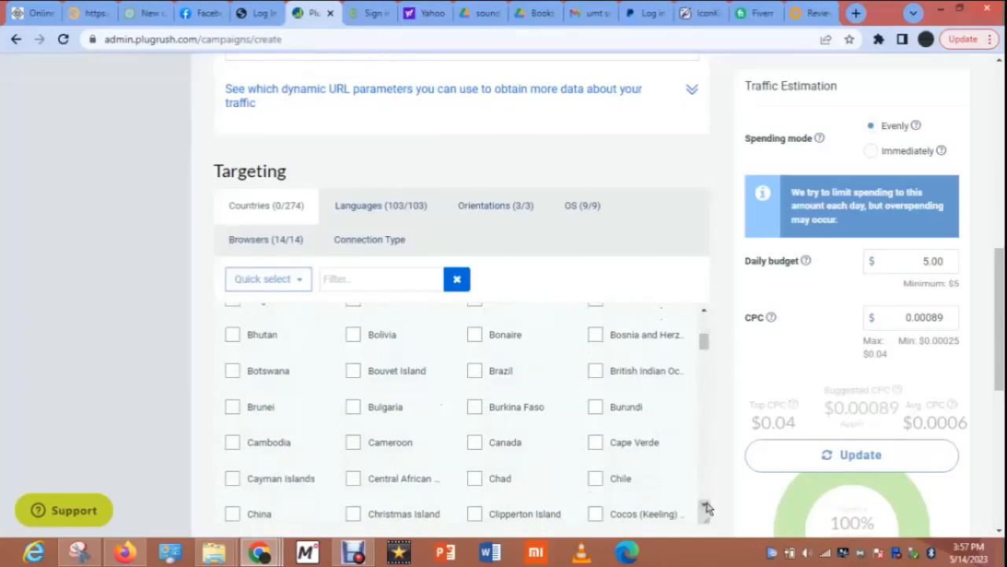
pyautogui.click(705, 506)
pyautogui.click(704, 506)
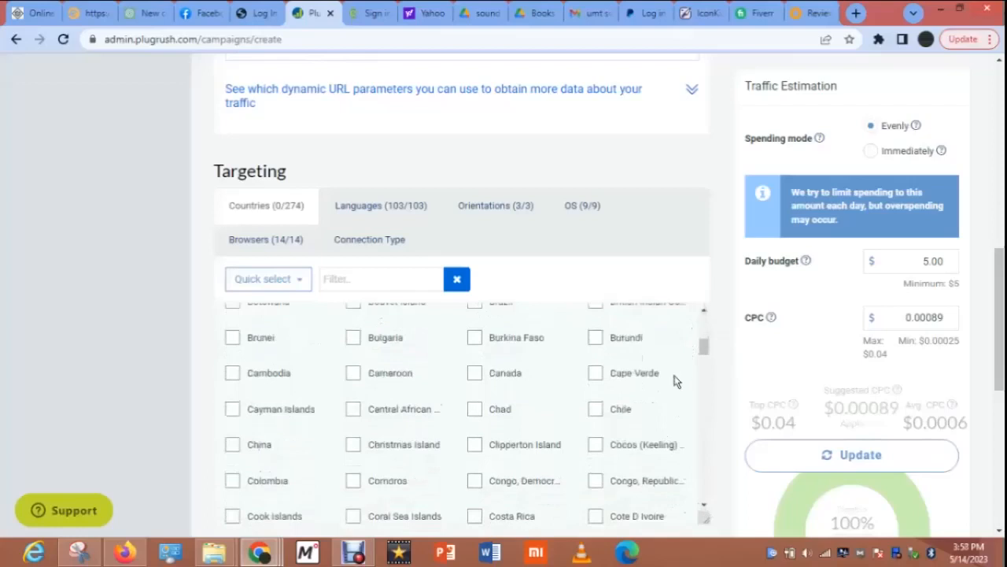
pyautogui.click(705, 509)
pyautogui.click(704, 510)
pyautogui.click(704, 509)
pyautogui.click(704, 509)
pyautogui.click(704, 510)
pyautogui.click(704, 510)
pyautogui.click(704, 509)
pyautogui.click(705, 509)
pyautogui.click(705, 509)
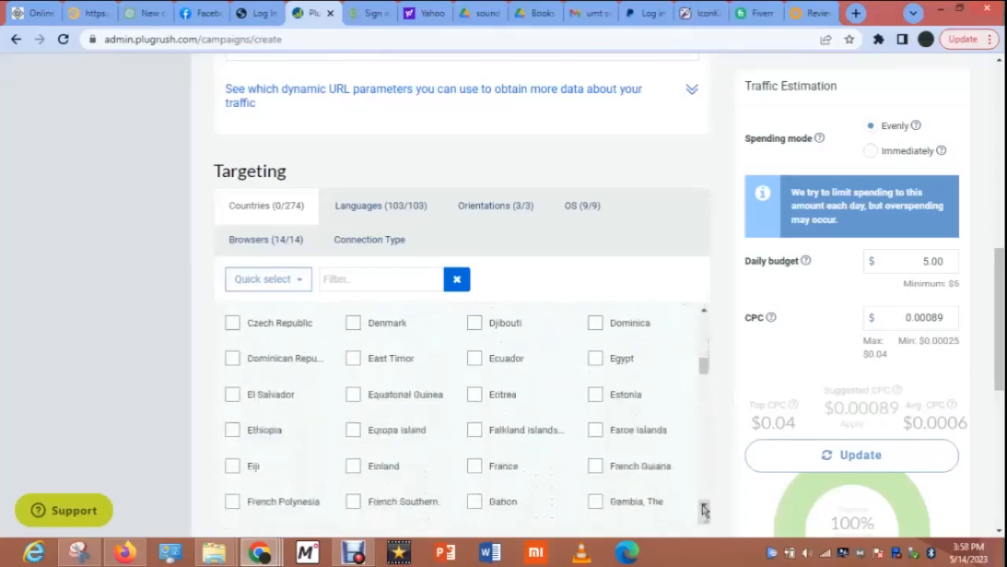
pyautogui.click(595, 358)
# Step: Add Georgia to the campaign's targeted countries
pyautogui.click(705, 508)
pyautogui.click(704, 508)
pyautogui.click(704, 508)
pyautogui.click(705, 508)
pyautogui.click(704, 508)
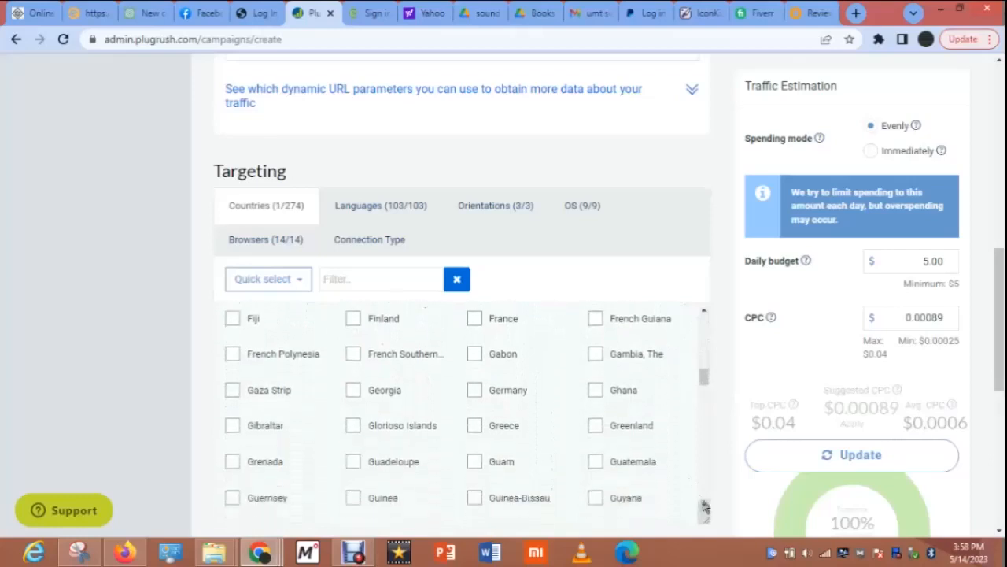
pyautogui.click(353, 392)
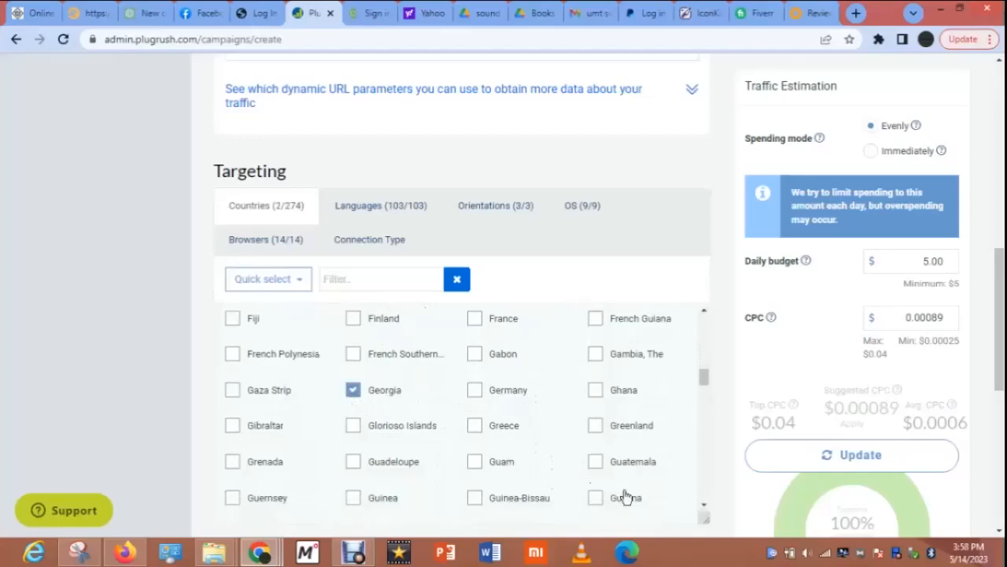
# Step: Add Indonesia and India to the campaign's targeted countries
pyautogui.click(704, 508)
pyautogui.click(704, 508)
pyautogui.click(704, 508)
pyautogui.click(704, 508)
pyautogui.click(704, 508)
pyautogui.click(705, 508)
pyautogui.click(704, 508)
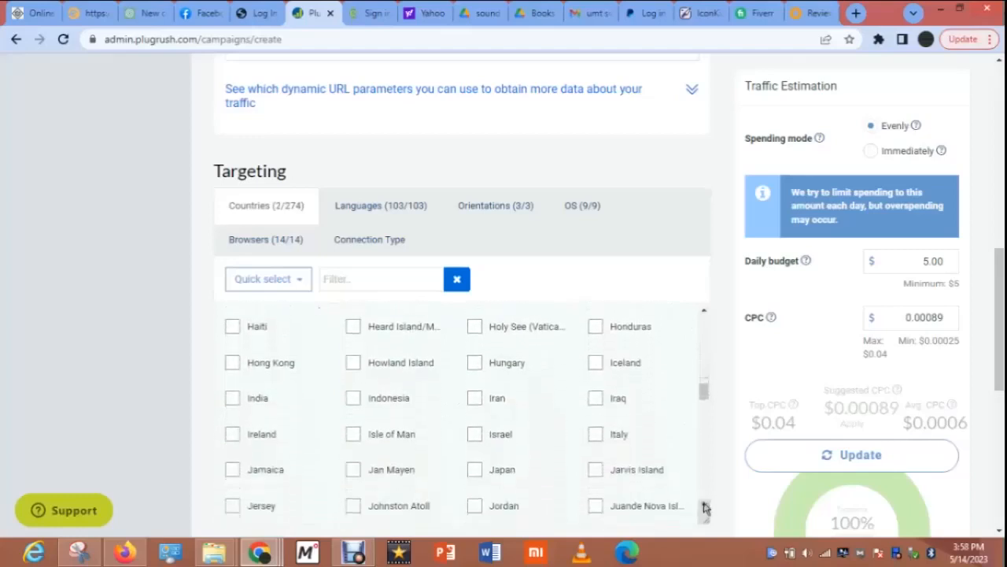
pyautogui.click(353, 400)
pyautogui.click(233, 398)
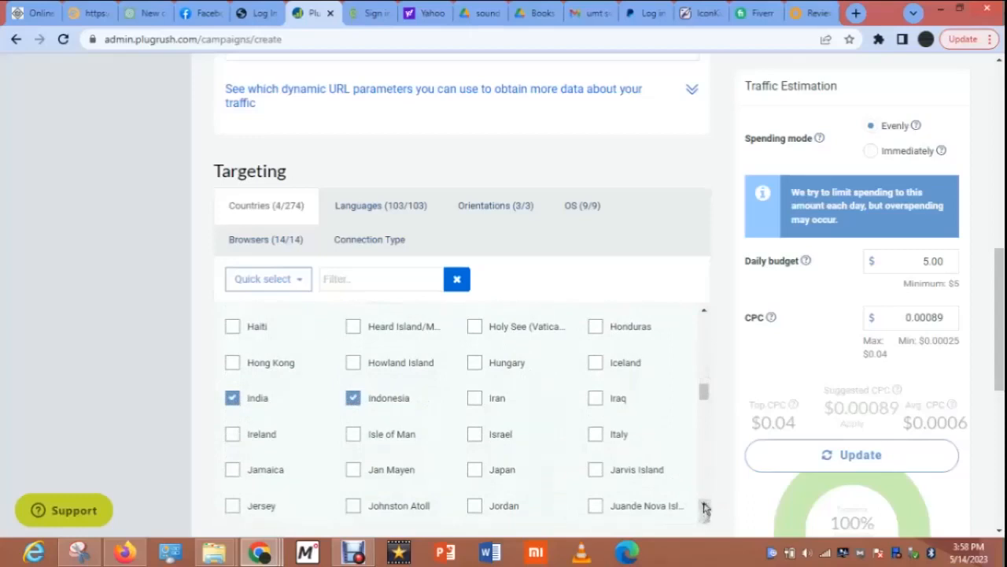
# Step: Select Kenya and Liberia as further target countries for the campaign
pyautogui.click(705, 507)
pyautogui.click(705, 508)
pyautogui.click(705, 508)
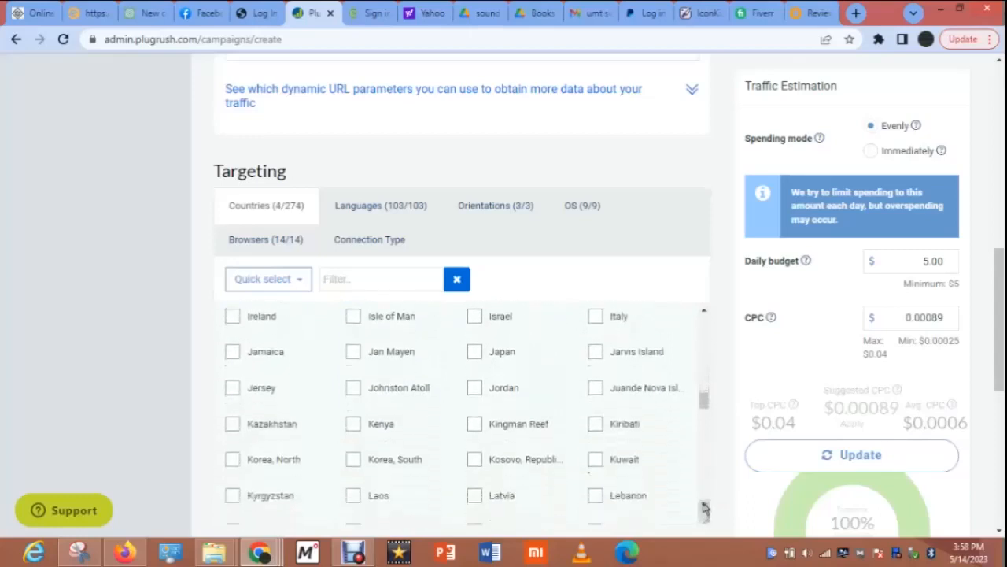
pyautogui.click(353, 428)
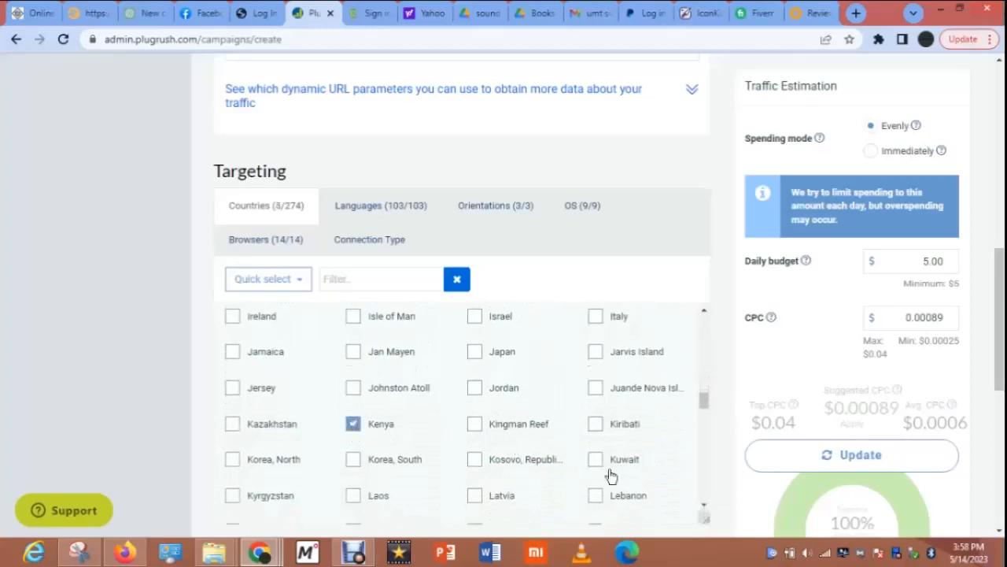
pyautogui.click(704, 505)
pyautogui.click(704, 509)
pyautogui.click(705, 509)
pyautogui.click(705, 508)
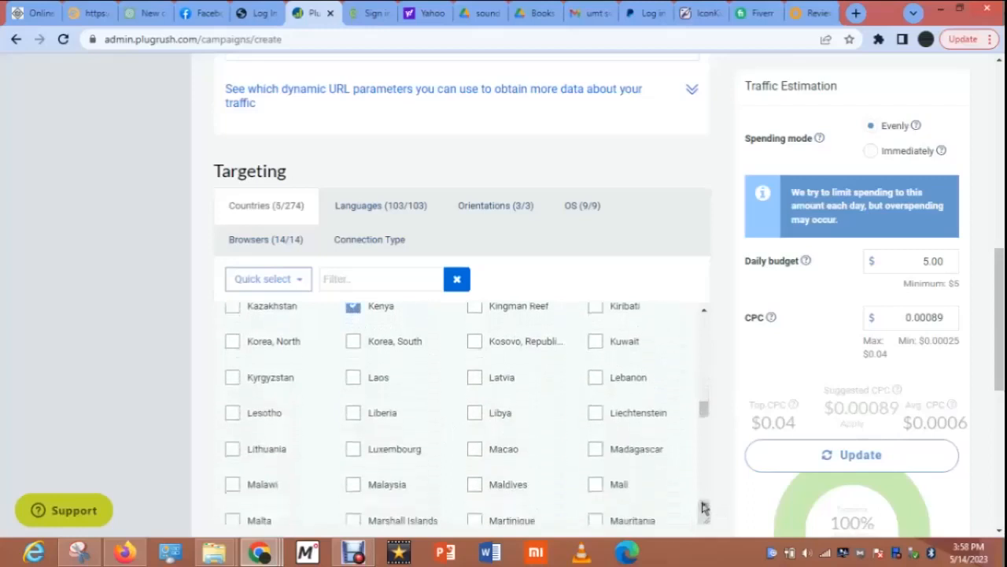
pyautogui.click(354, 413)
# Step: Find Nigeria further down the country list and include it in the targeting
pyautogui.click(704, 506)
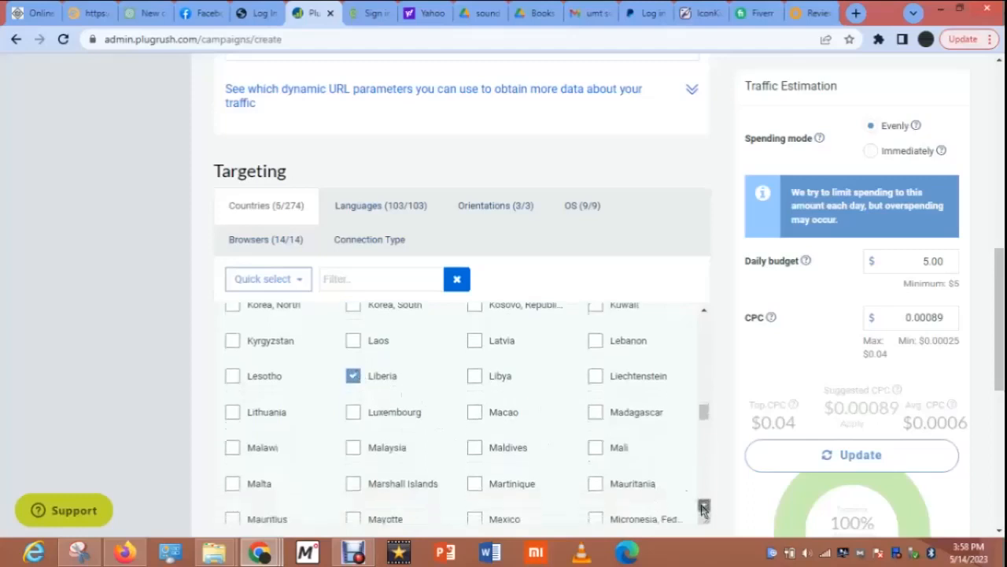
pyautogui.click(704, 508)
pyautogui.click(704, 507)
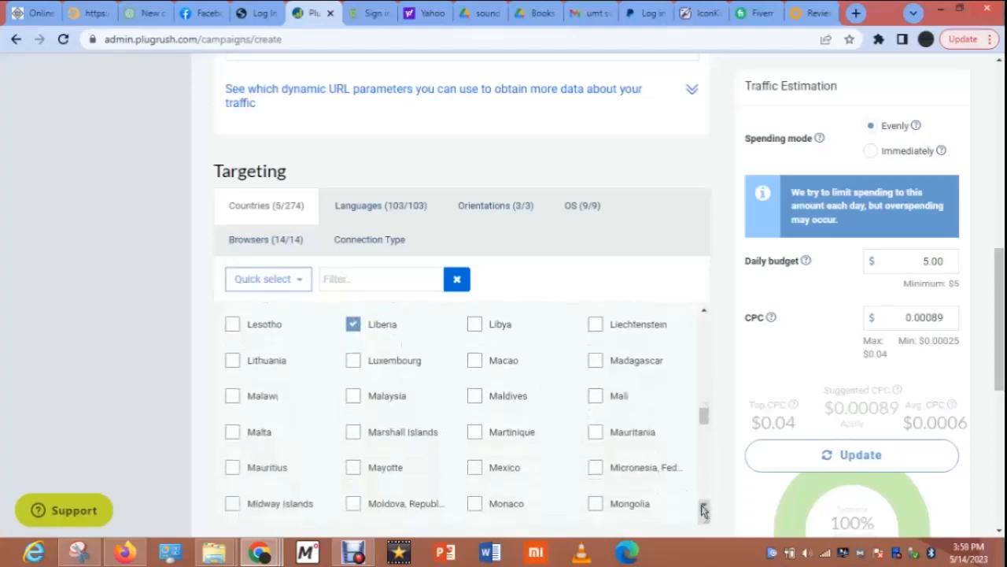
pyautogui.click(704, 508)
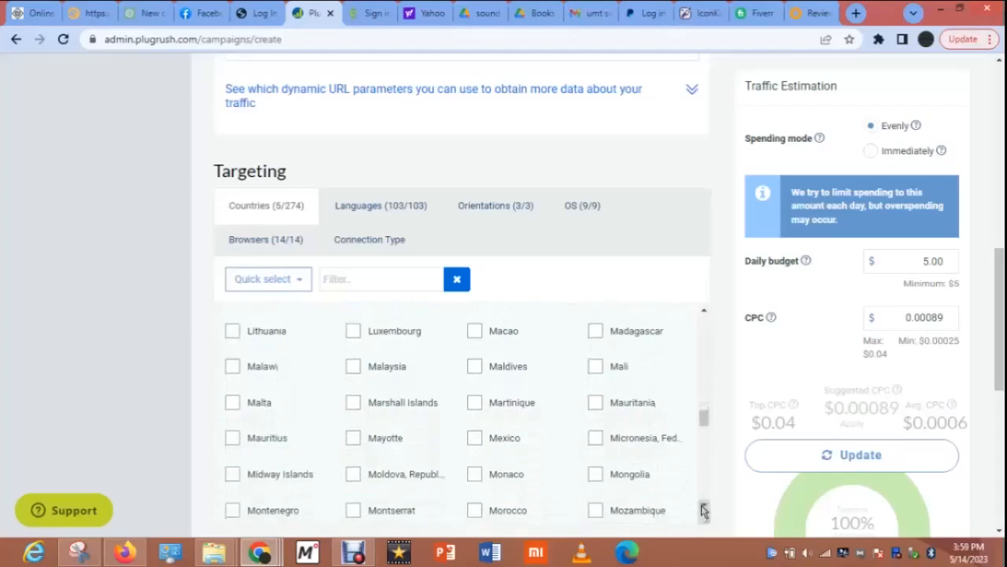
pyautogui.click(703, 508)
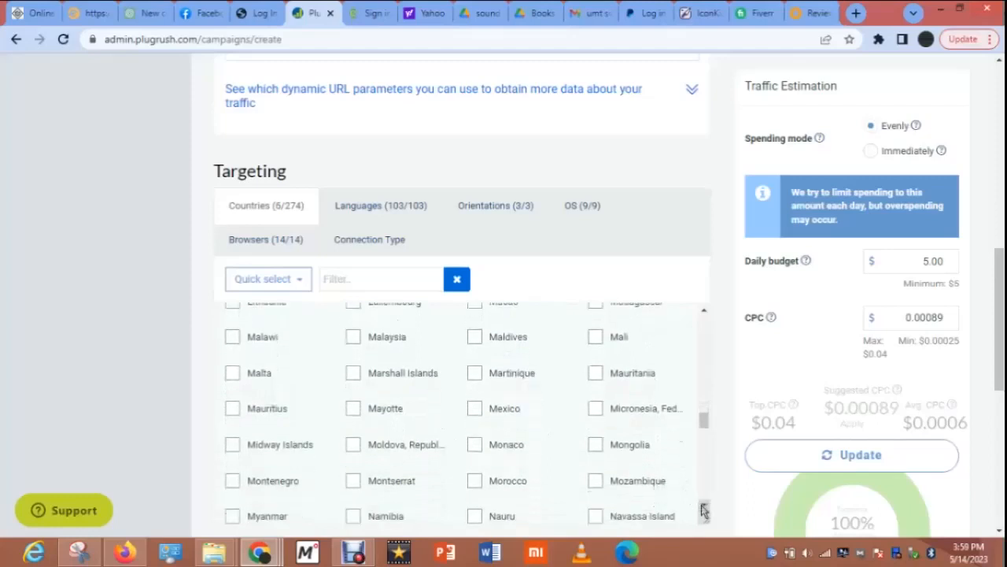
pyautogui.click(703, 508)
pyautogui.click(703, 508)
pyautogui.click(704, 508)
pyautogui.click(704, 508)
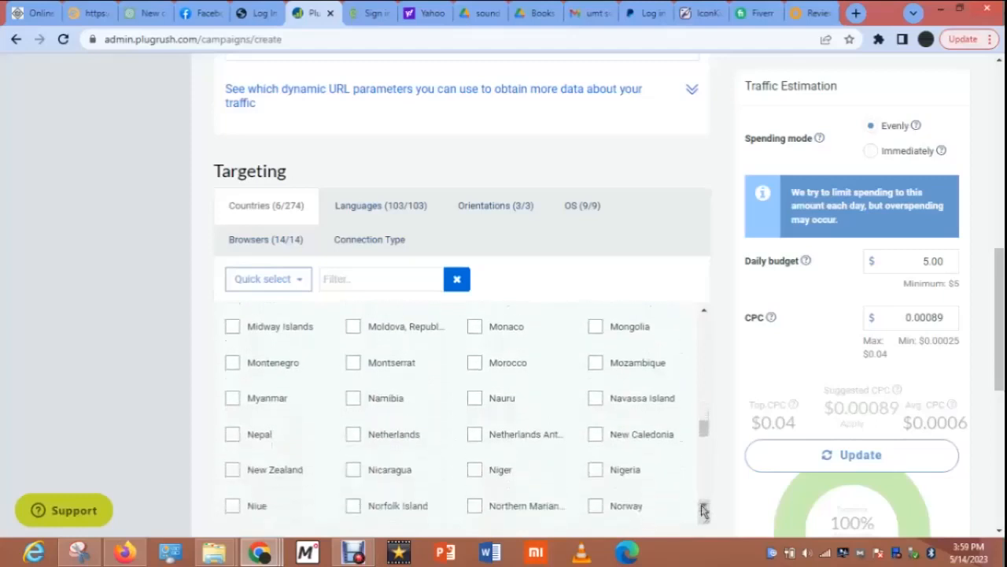
pyautogui.click(703, 507)
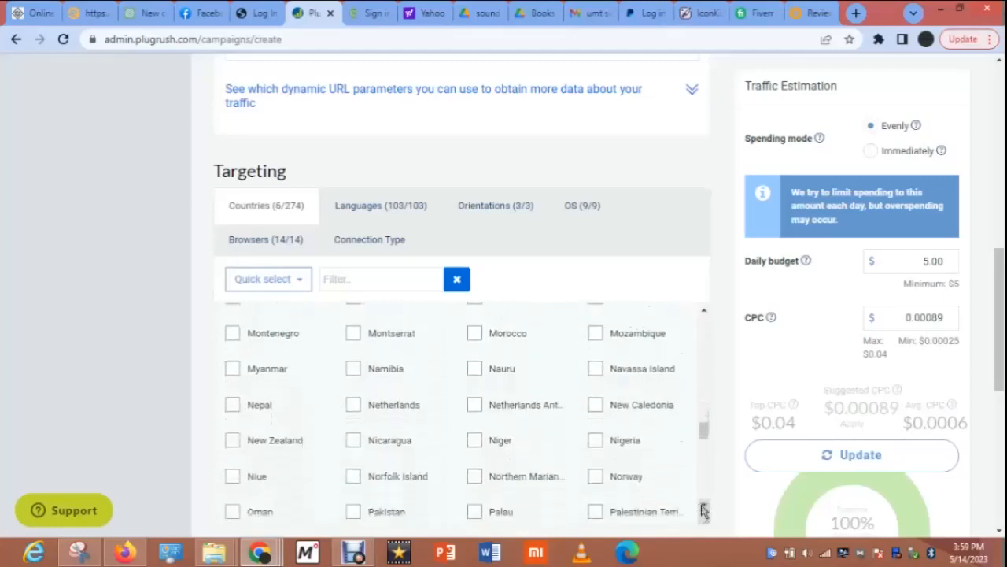
pyautogui.click(597, 442)
# Step: Include Rwanda in the campaign's country targeting
pyautogui.click(704, 509)
pyautogui.click(704, 510)
pyautogui.click(704, 509)
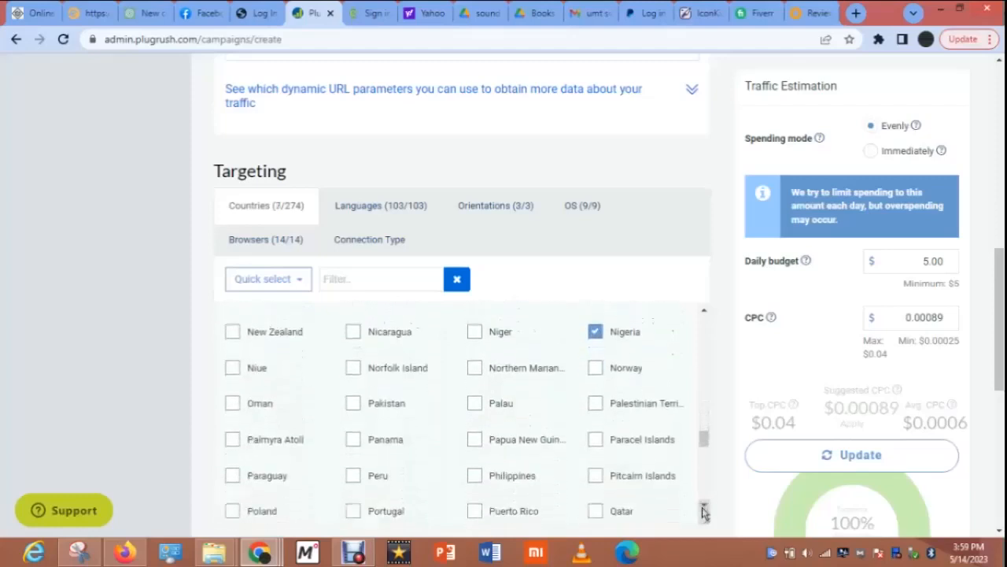
pyautogui.click(704, 509)
pyautogui.click(704, 509)
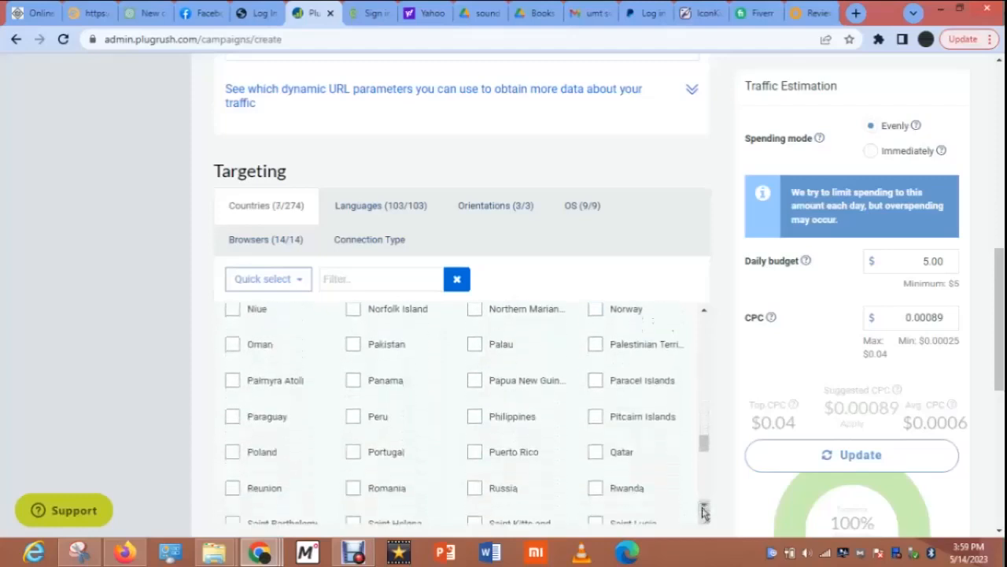
pyautogui.click(704, 509)
pyautogui.click(703, 509)
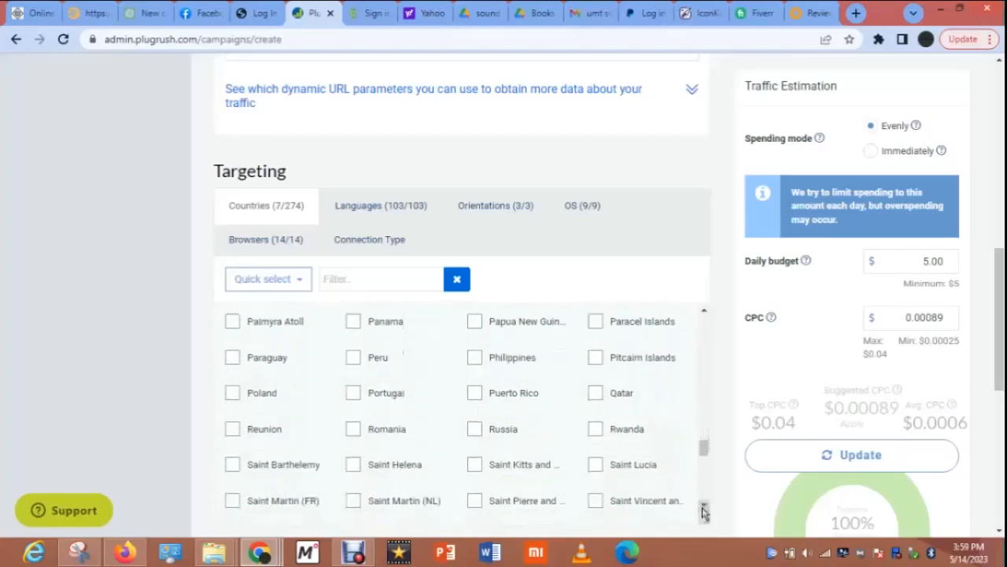
pyautogui.click(596, 435)
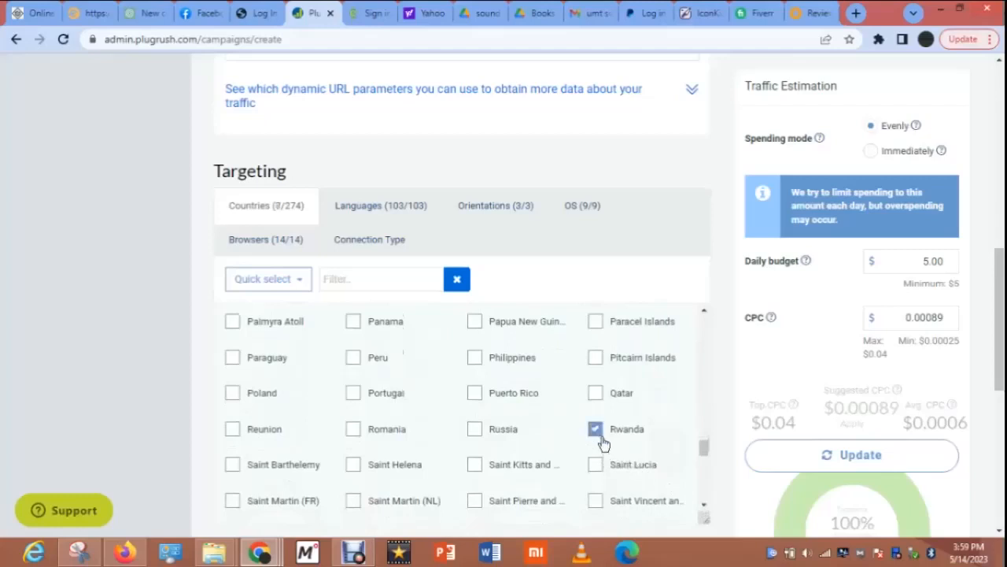
# Step: Include South Africa in the campaign's country targeting
pyautogui.click(704, 510)
pyautogui.click(705, 510)
pyautogui.click(705, 510)
pyautogui.click(704, 510)
pyautogui.click(704, 510)
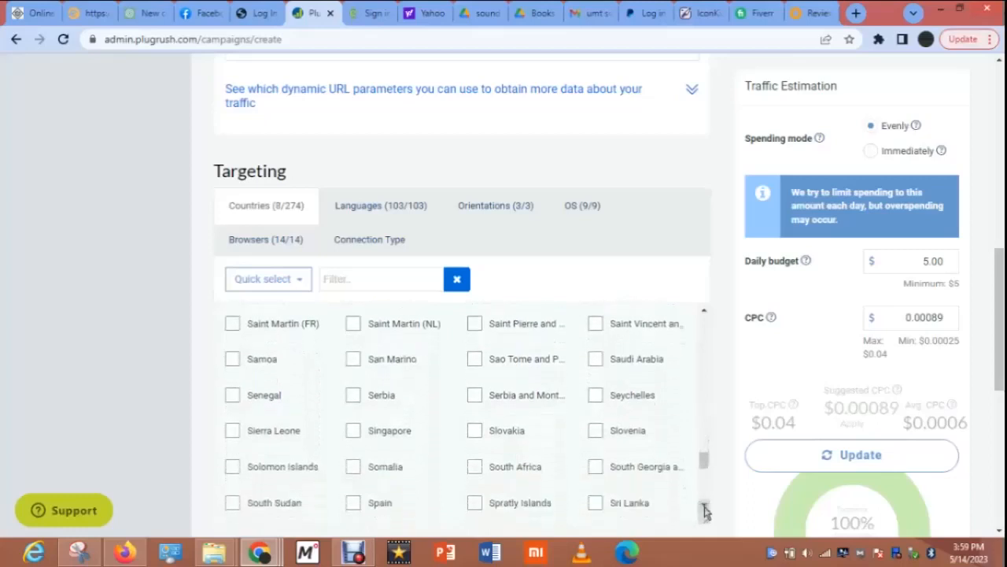
pyautogui.click(705, 510)
pyautogui.click(477, 438)
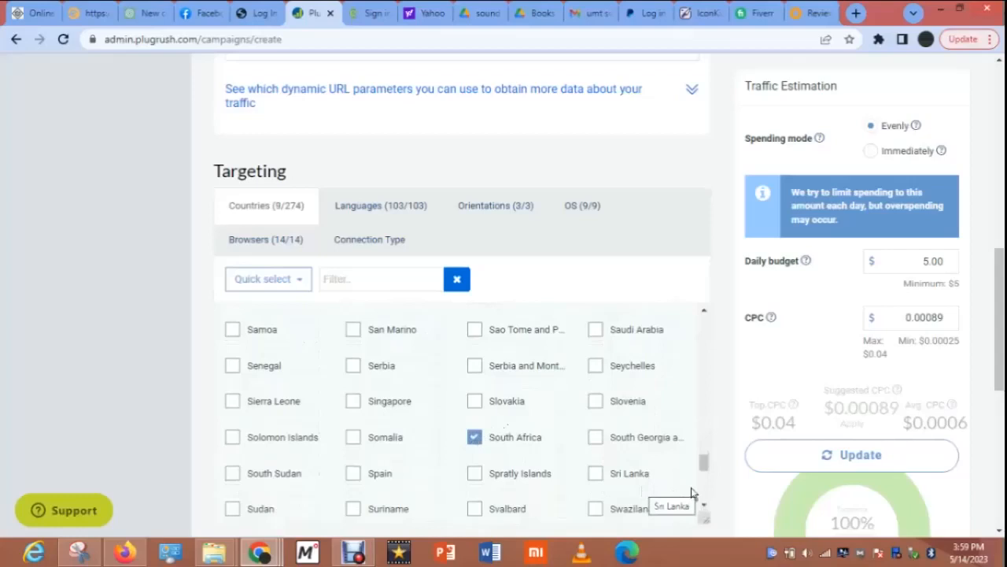
# Step: Select Togo and Uganda in the targeting country list
pyautogui.click(705, 509)
pyautogui.click(705, 509)
pyautogui.click(706, 509)
pyautogui.click(705, 510)
pyautogui.click(705, 509)
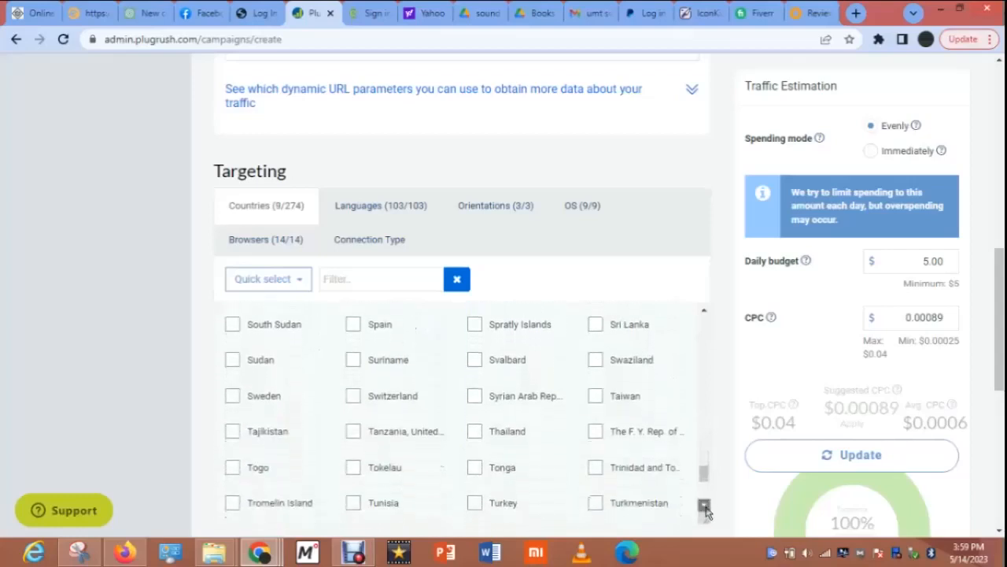
pyautogui.click(705, 510)
pyautogui.click(706, 509)
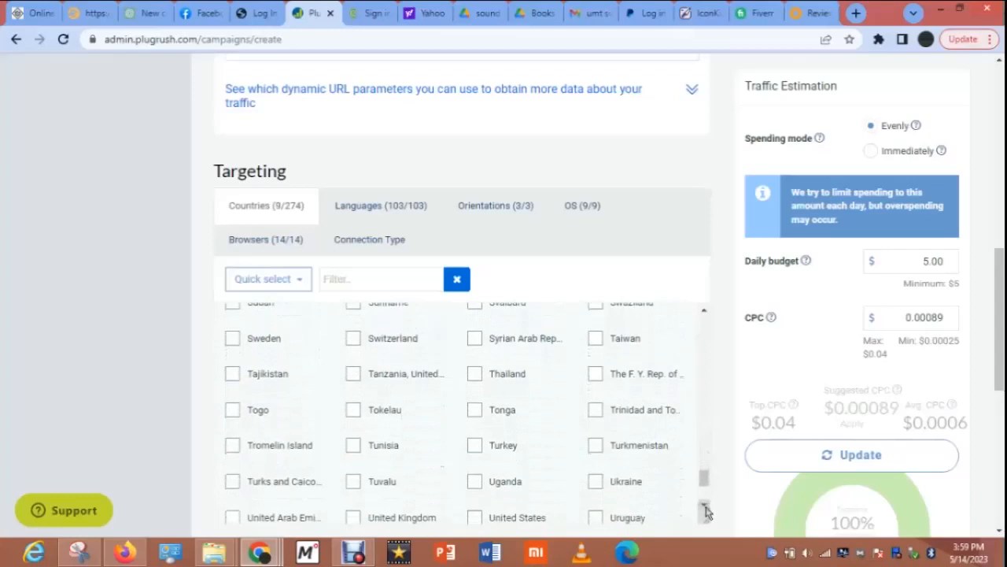
pyautogui.click(232, 410)
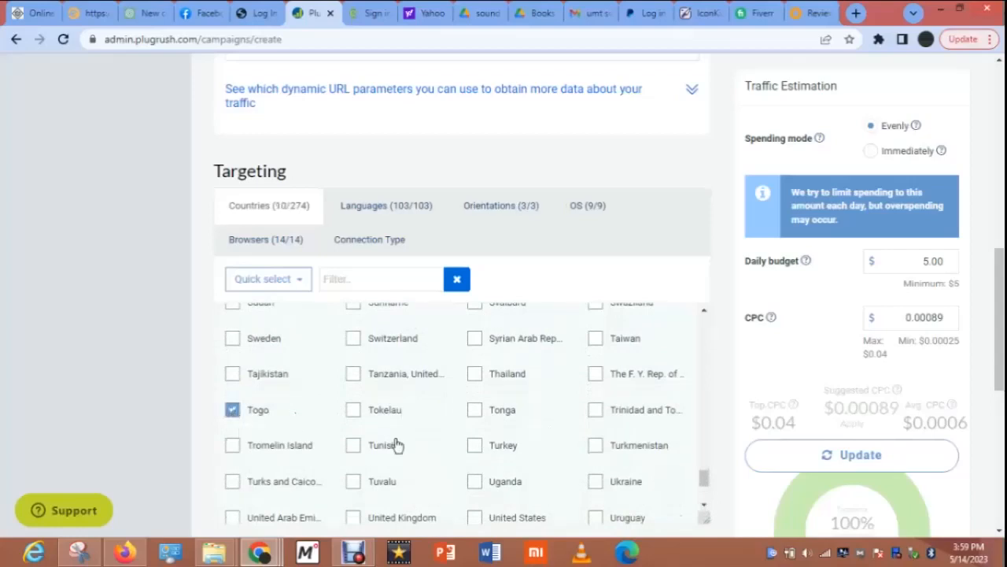
pyautogui.click(475, 481)
# Step: Select Zambia and Zimbabwe at the end of the targeting country list
pyautogui.click(703, 505)
pyautogui.click(704, 505)
pyautogui.click(703, 505)
pyautogui.click(704, 506)
pyautogui.click(704, 505)
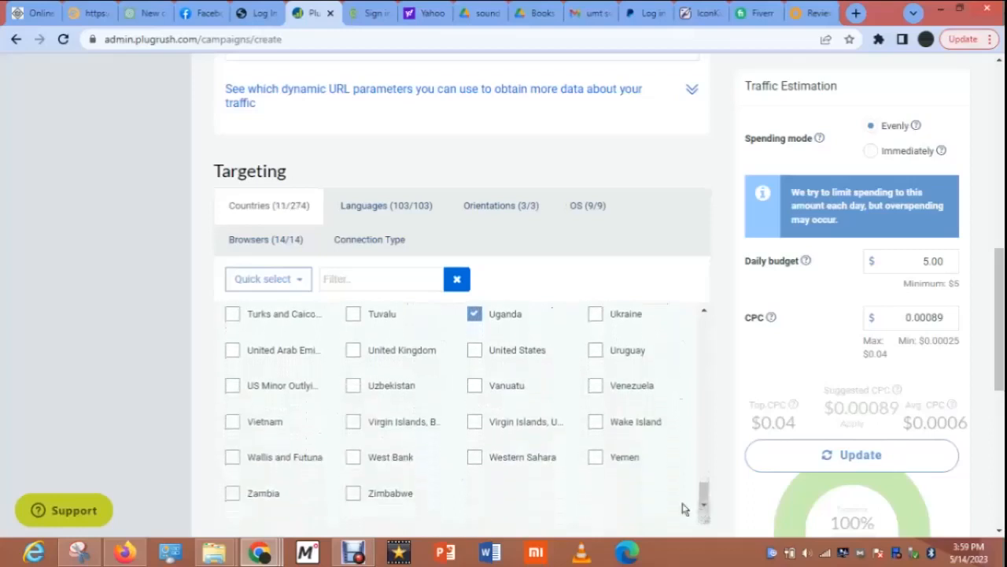
pyautogui.click(233, 496)
pyautogui.click(353, 495)
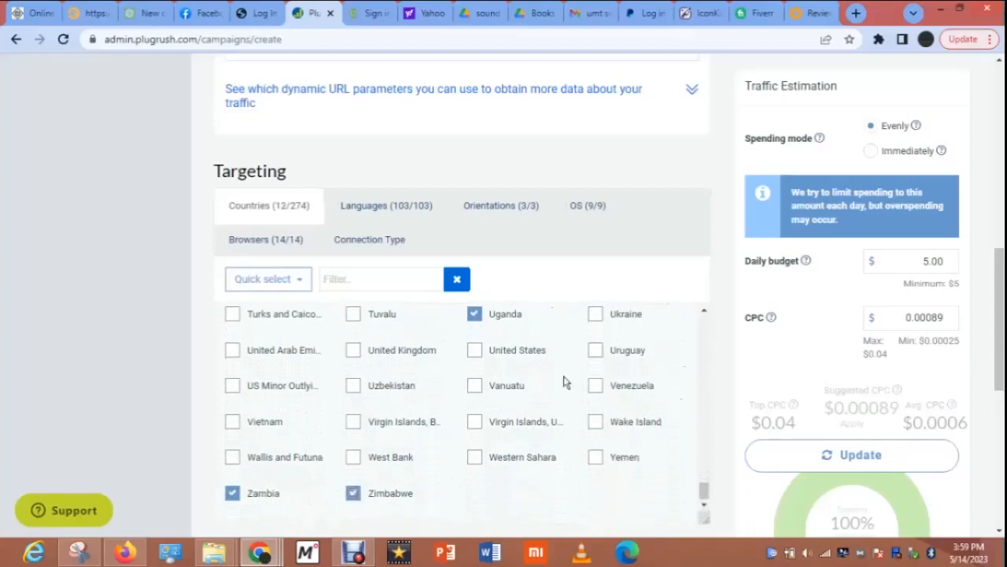
# Step: Filter the targeting country list for "gha" and include Ghana in the campaign
pyautogui.click(401, 282)
pyautogui.write('gha')
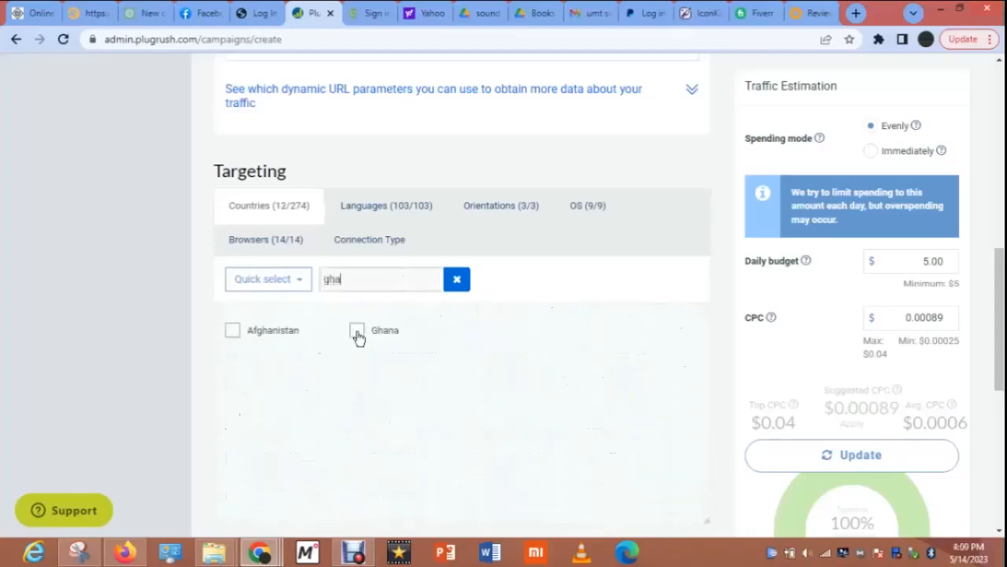
pyautogui.click(357, 333)
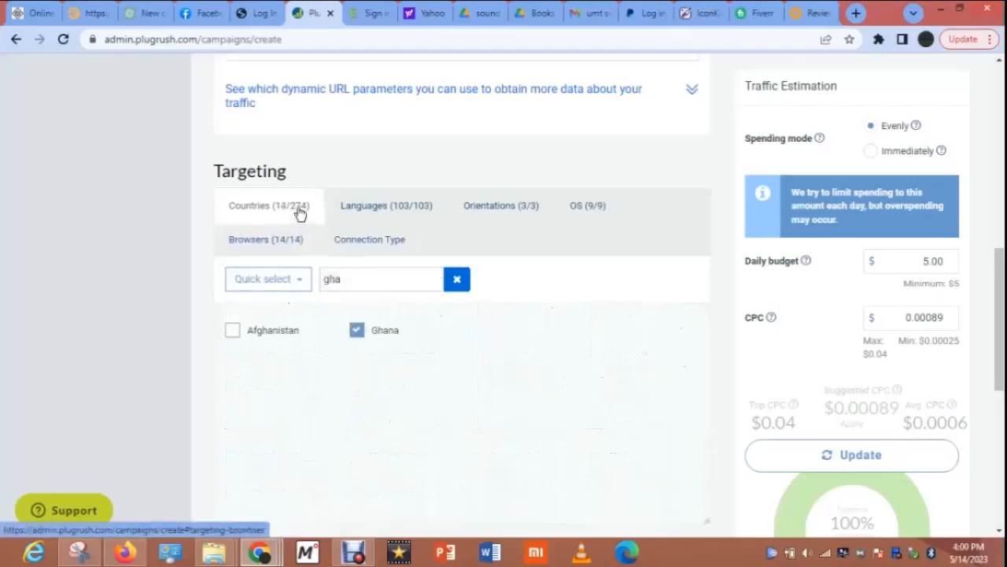
# Step: Restrict the campaign's language targeting to English only by clearing all languages and selecting English
pyautogui.click(386, 209)
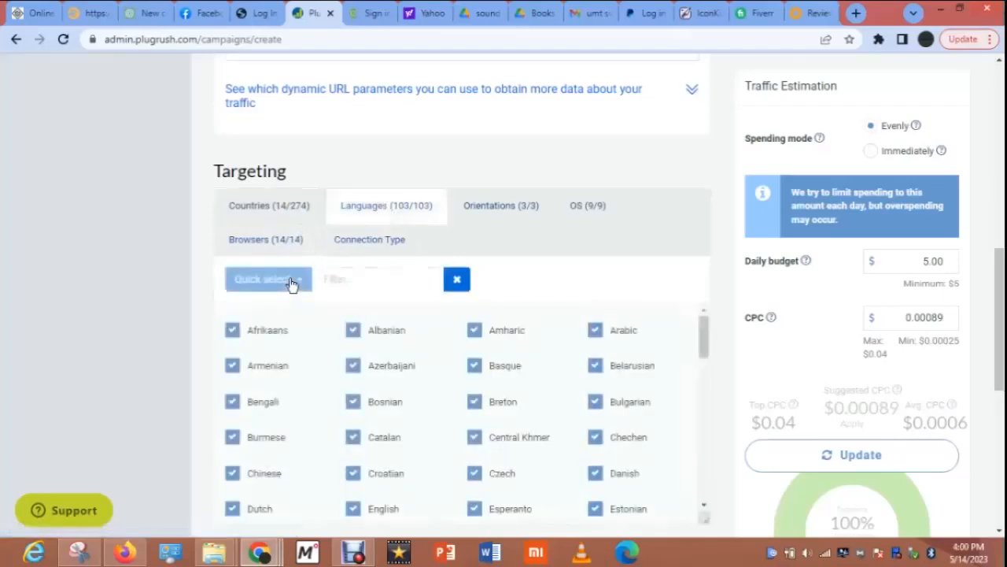
pyautogui.click(292, 283)
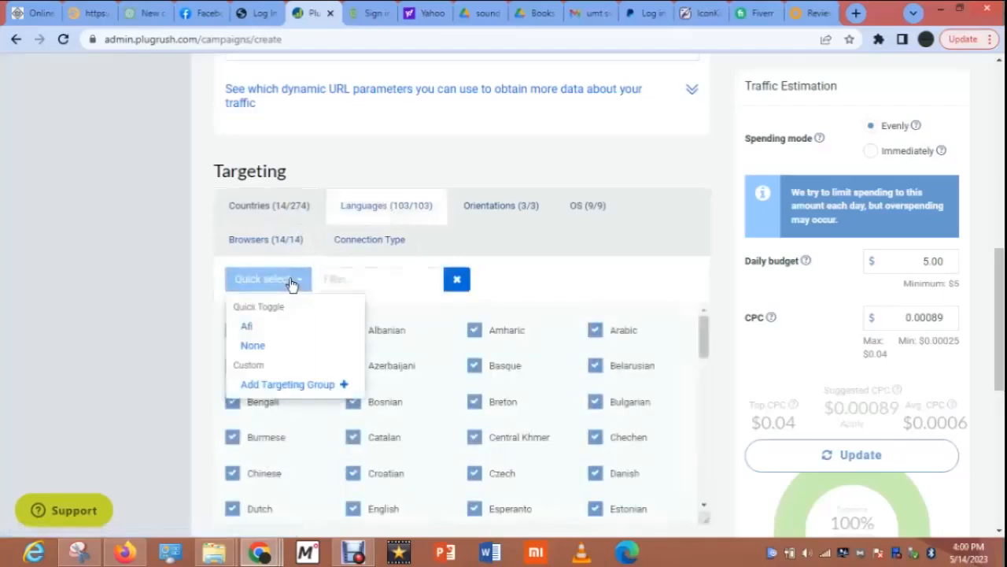
pyautogui.click(261, 331)
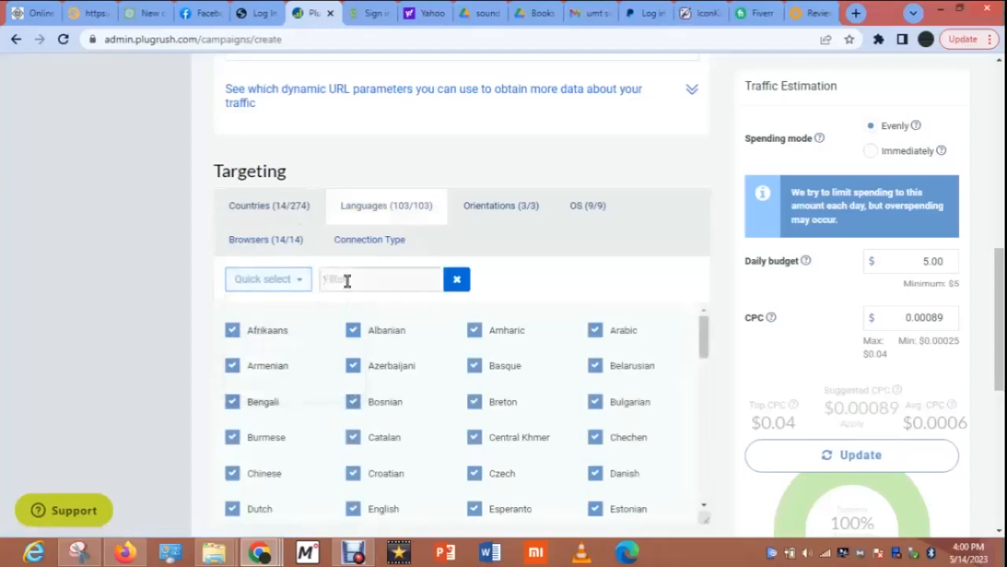
pyautogui.click(280, 279)
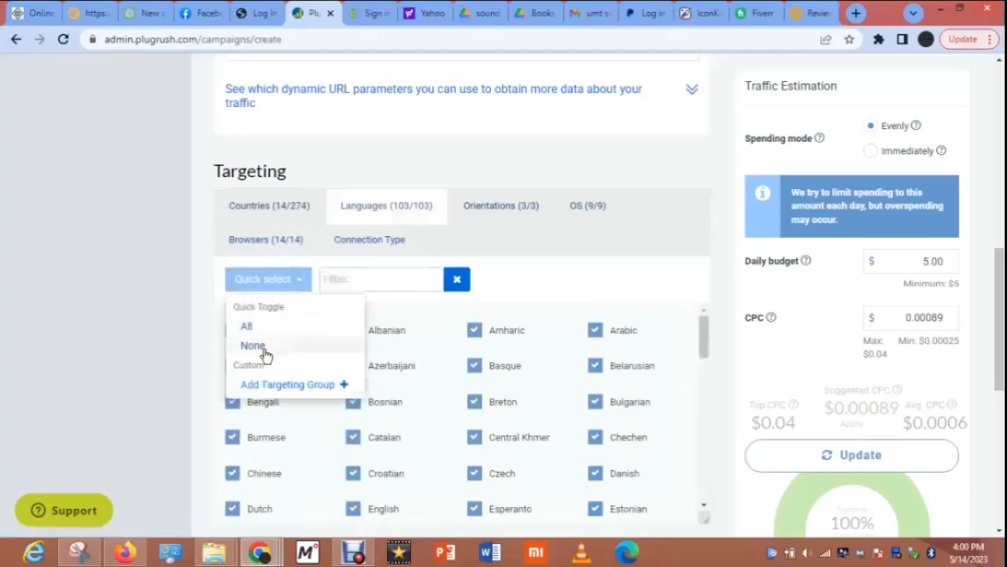
pyautogui.click(263, 349)
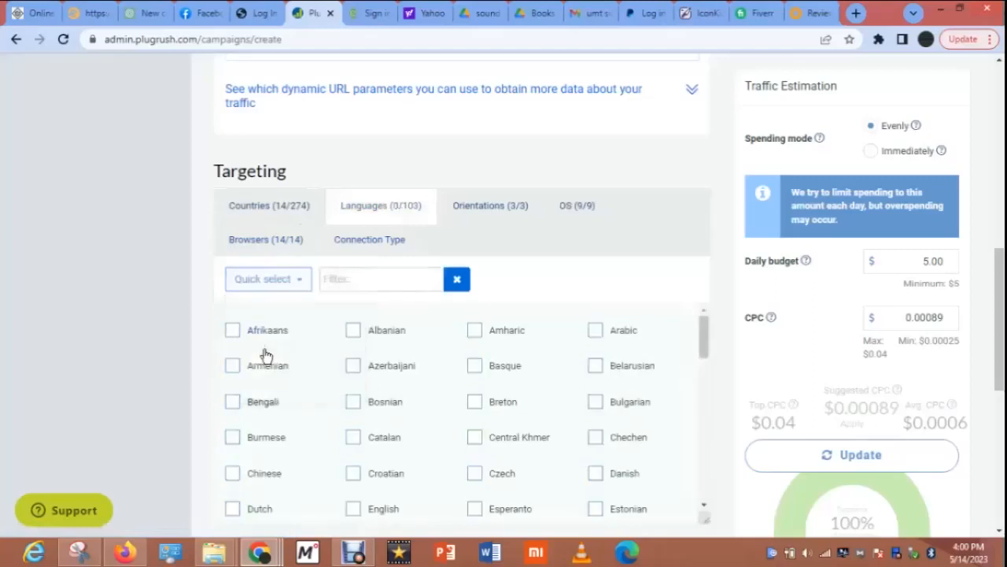
pyautogui.click(356, 279)
pyautogui.write('eng')
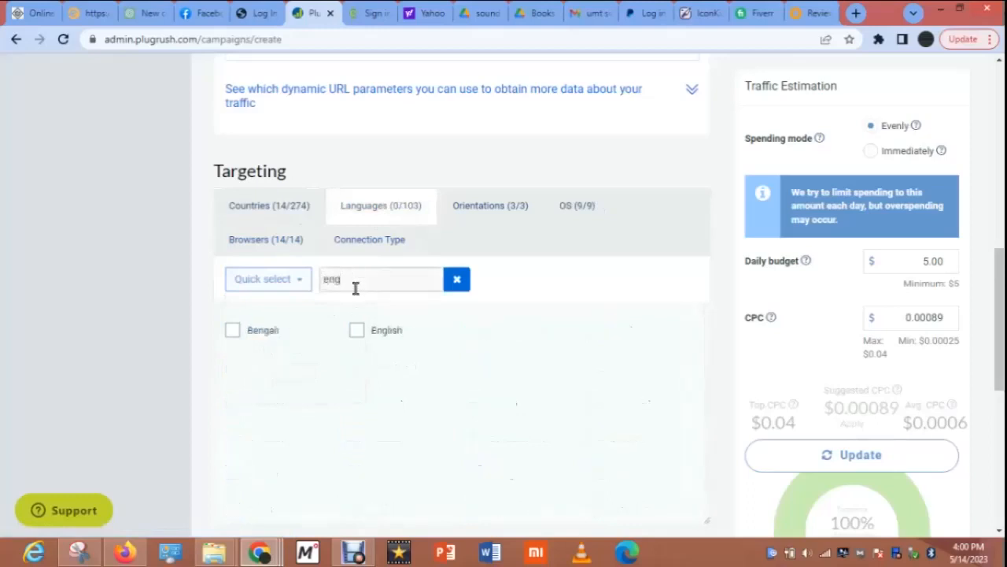
pyautogui.click(358, 331)
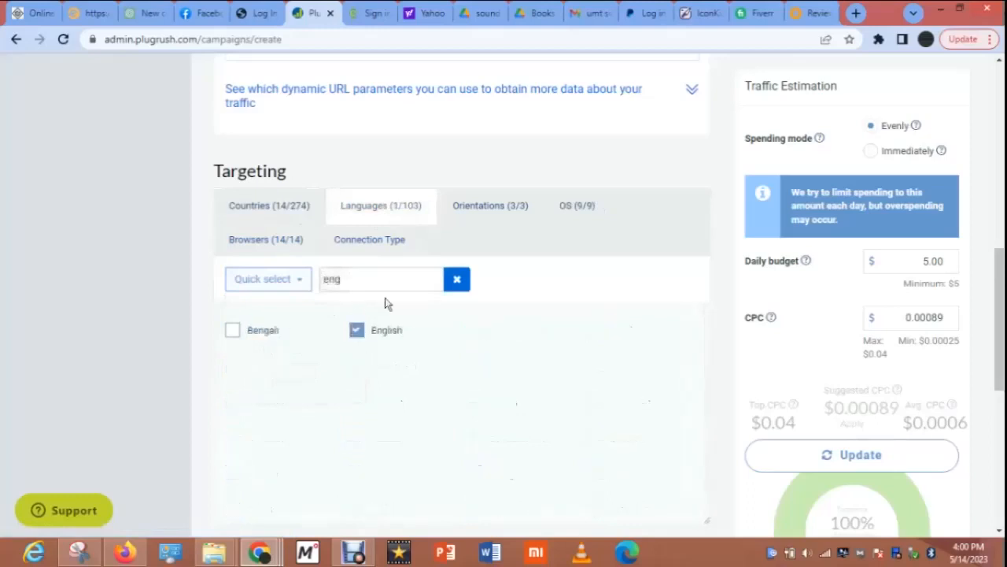
# Step: Exclude Windows smartphones, Windows tablets and Others from the campaign's operating system targeting
pyautogui.click(498, 207)
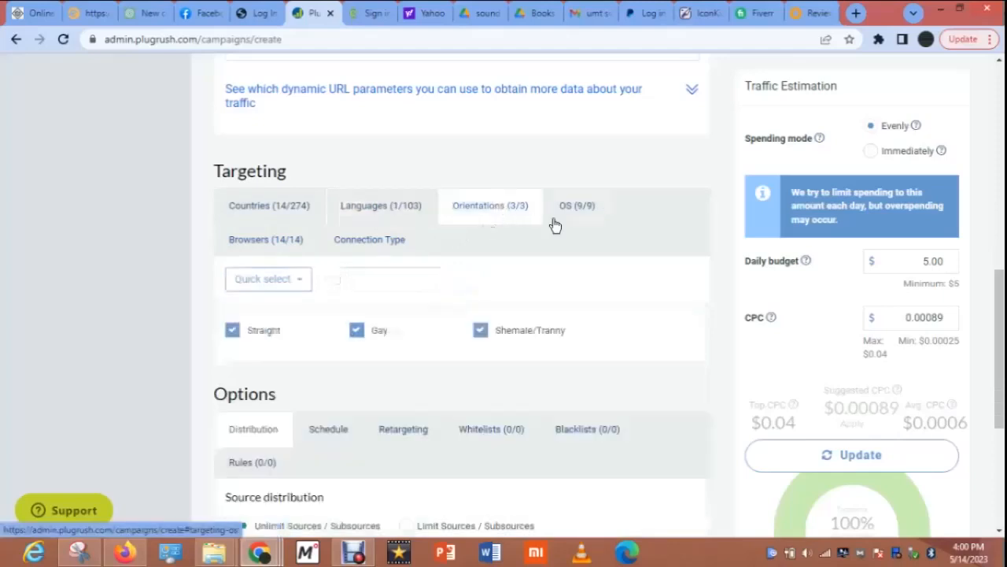
pyautogui.click(592, 212)
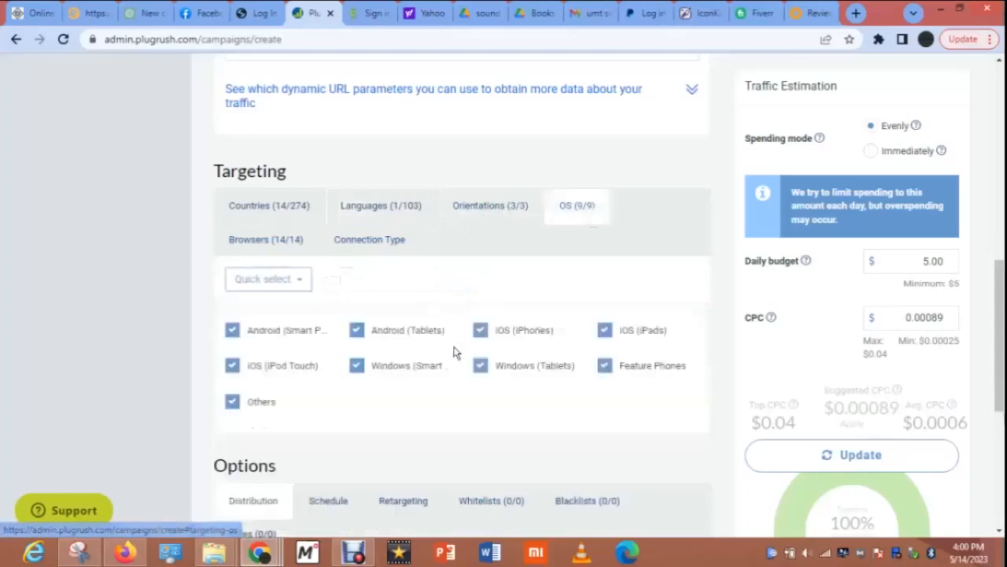
pyautogui.click(356, 367)
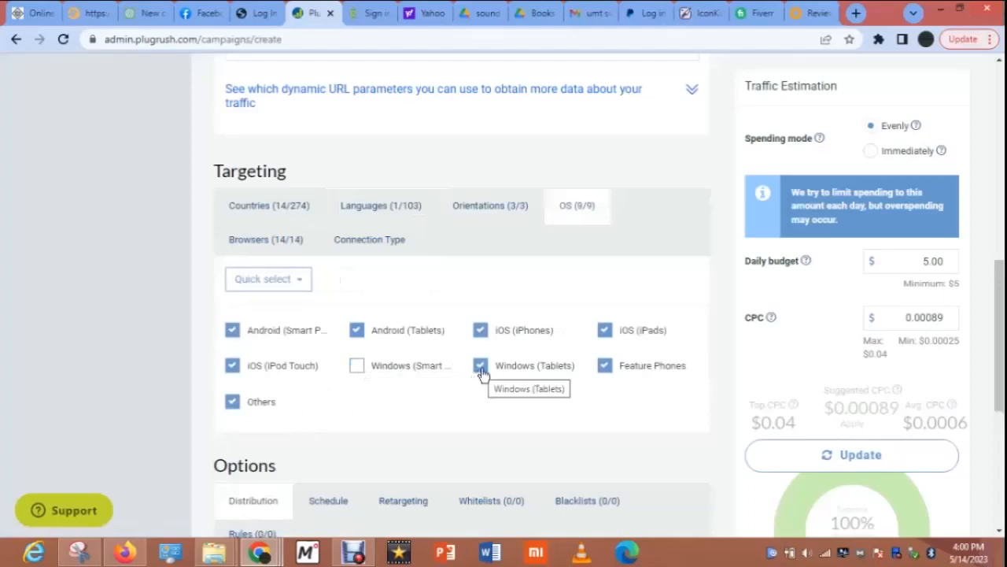
pyautogui.click(481, 367)
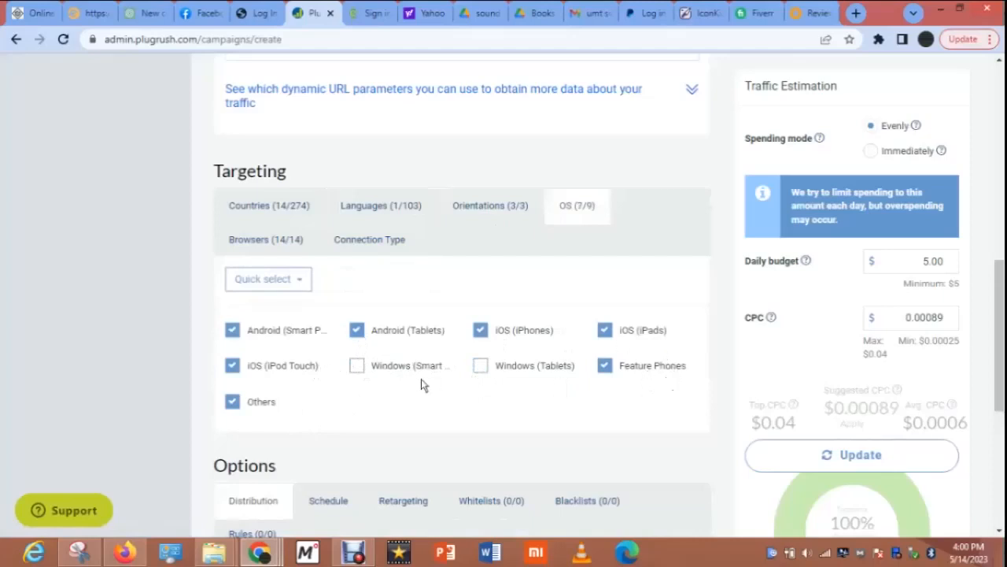
pyautogui.click(233, 404)
# Step: Exclude Internet Explorer, Opera, UC Browser, Facebook, Yandex Browser, Coc Coc, BlackBerry Browser and Others from the browser targeting
pyautogui.click(281, 240)
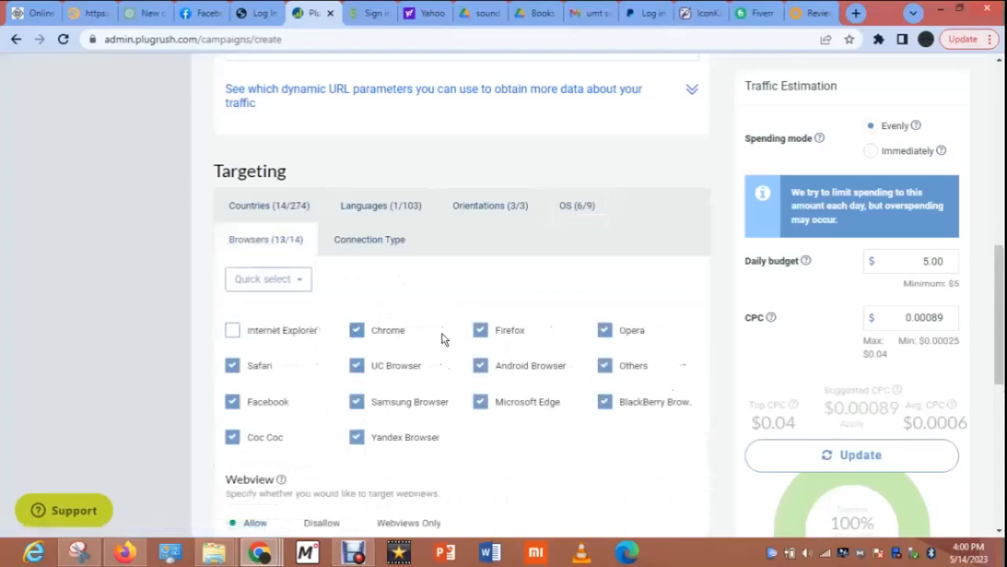
pyautogui.click(623, 333)
pyautogui.click(403, 374)
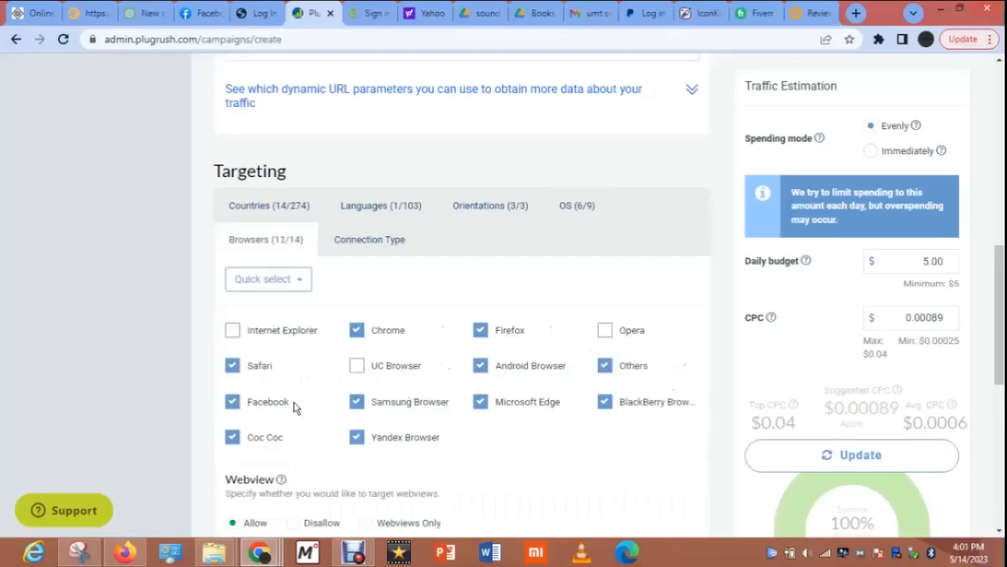
pyautogui.click(259, 405)
pyautogui.click(375, 447)
pyautogui.click(276, 443)
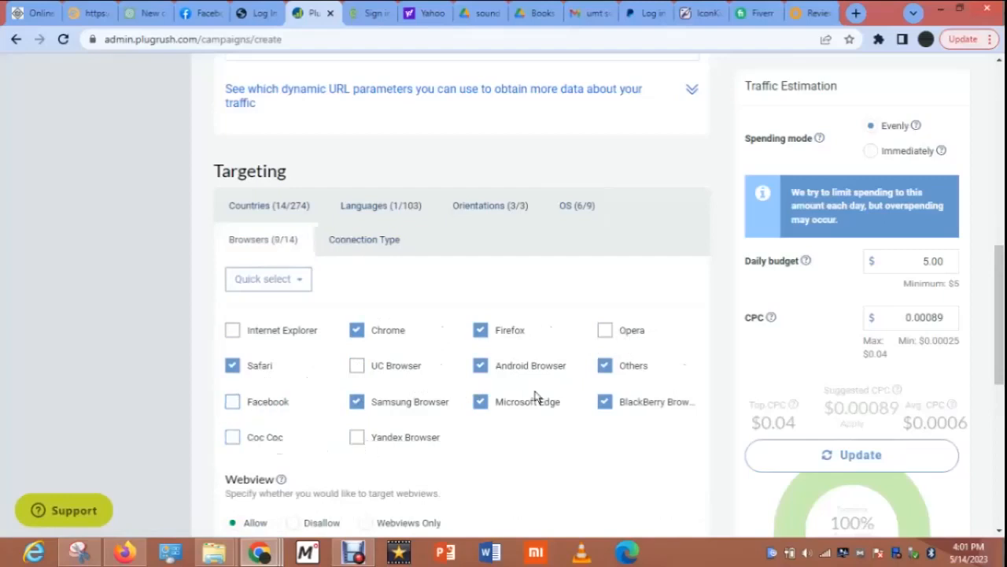
pyautogui.click(628, 407)
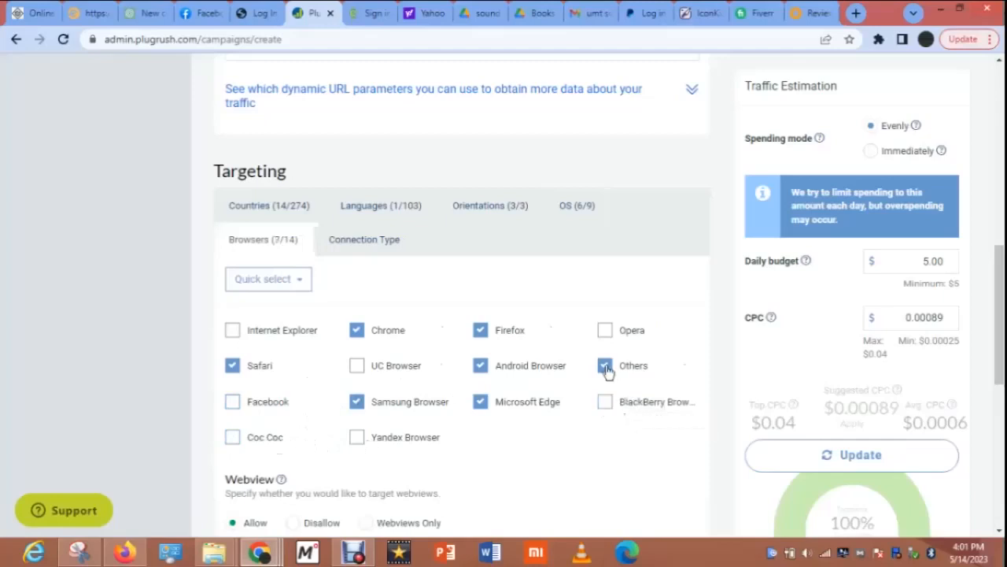
pyautogui.click(606, 367)
# Step: Set the proxy type to No proxy traffic in the connection type targeting
pyautogui.scroll(-2, 999, 315)
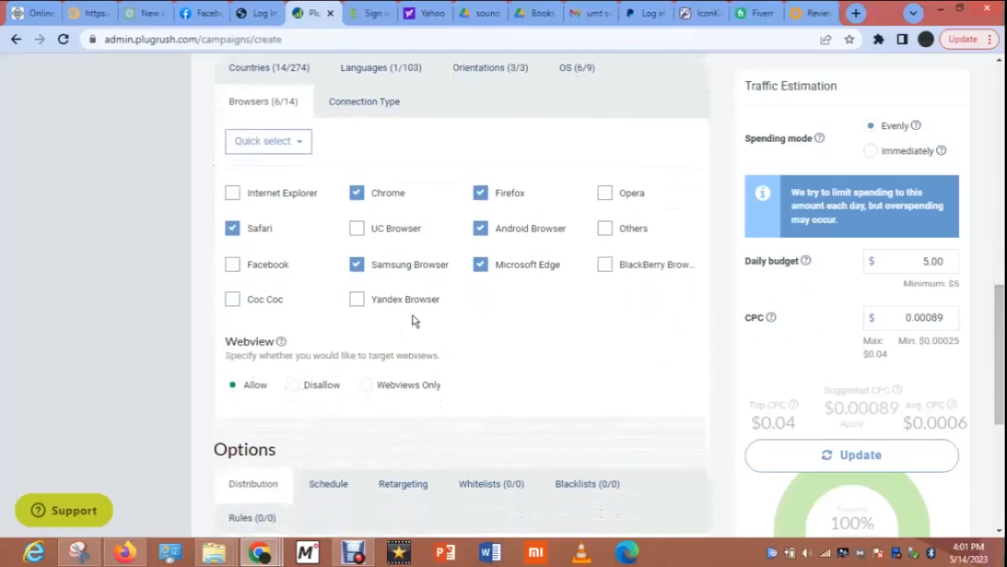
pyautogui.click(377, 102)
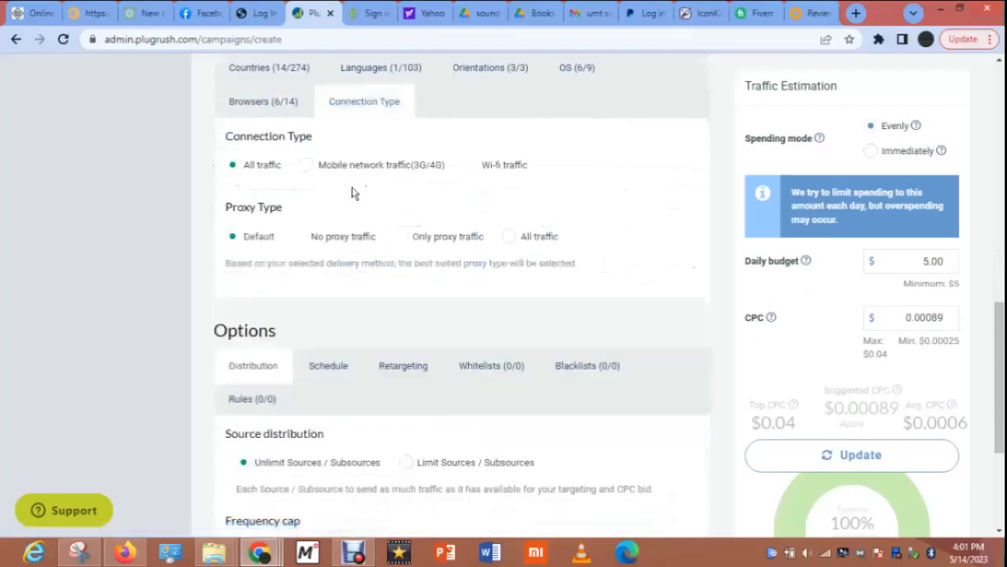
pyautogui.click(304, 238)
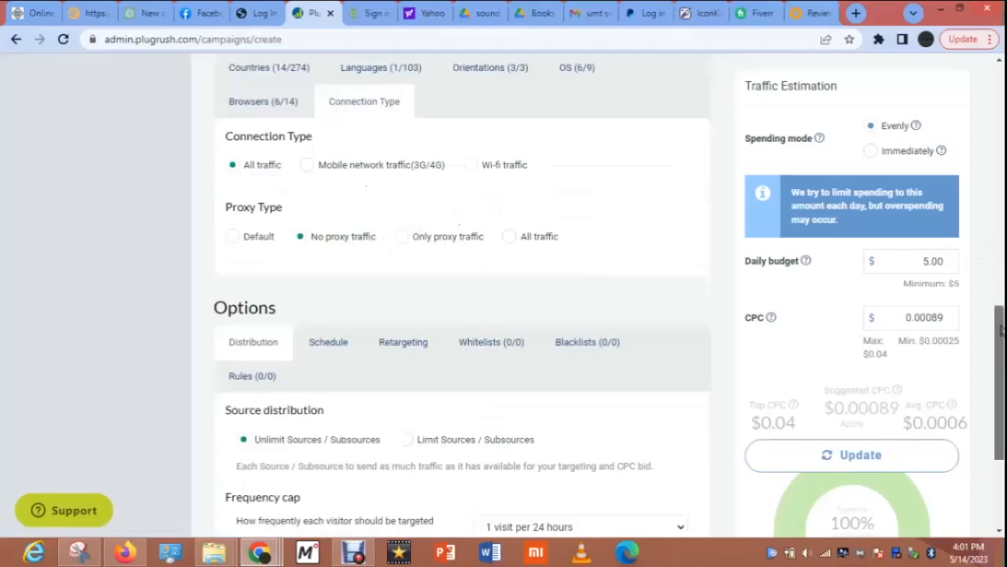
# Step: Set the campaign's frequency cap to 2 visits per 24 hours
pyautogui.scroll(-1, 998, 323)
pyautogui.scroll(-1, 998, 322)
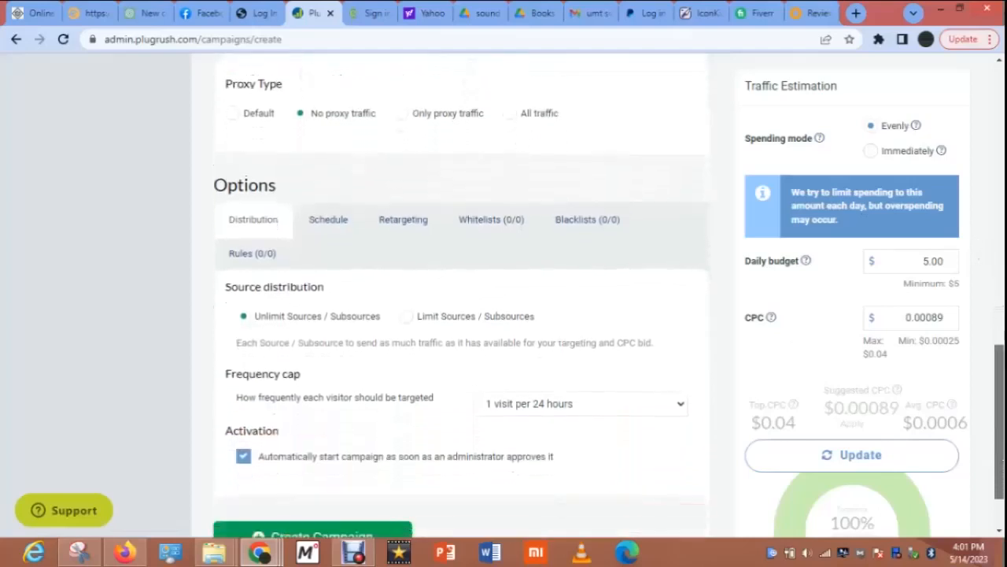
pyautogui.scroll(-2, 998, 323)
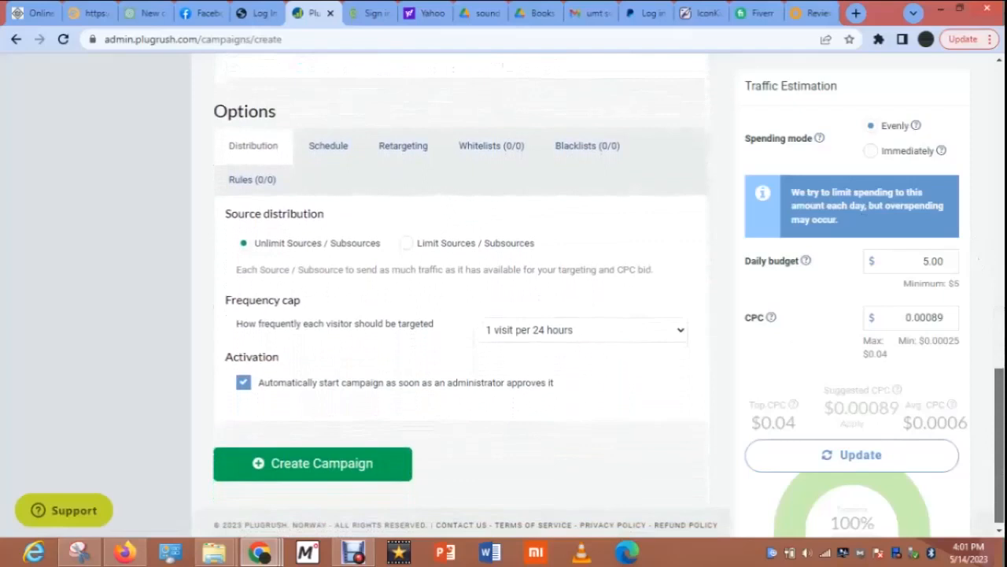
pyautogui.scroll(-1, 609, 300)
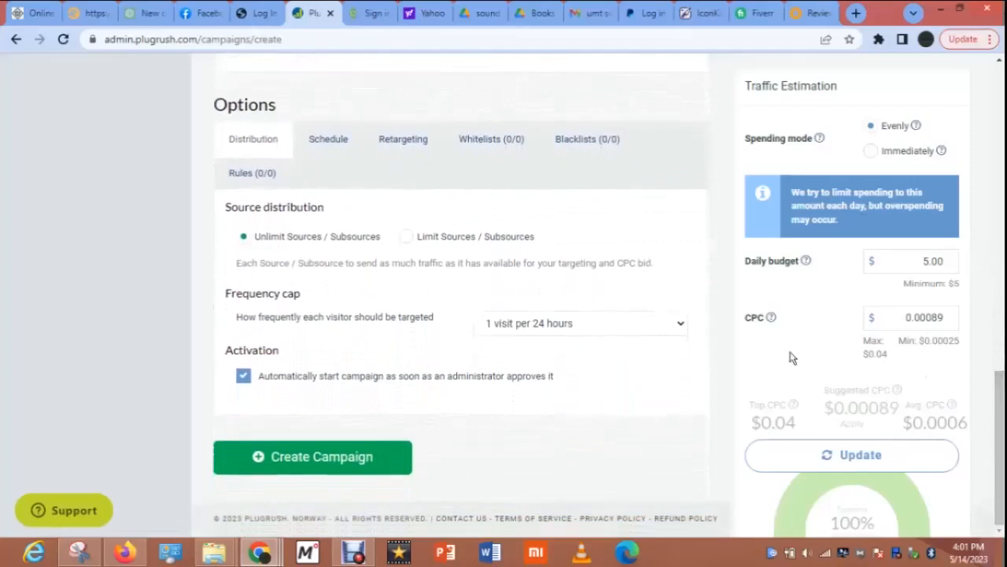
pyautogui.click(682, 325)
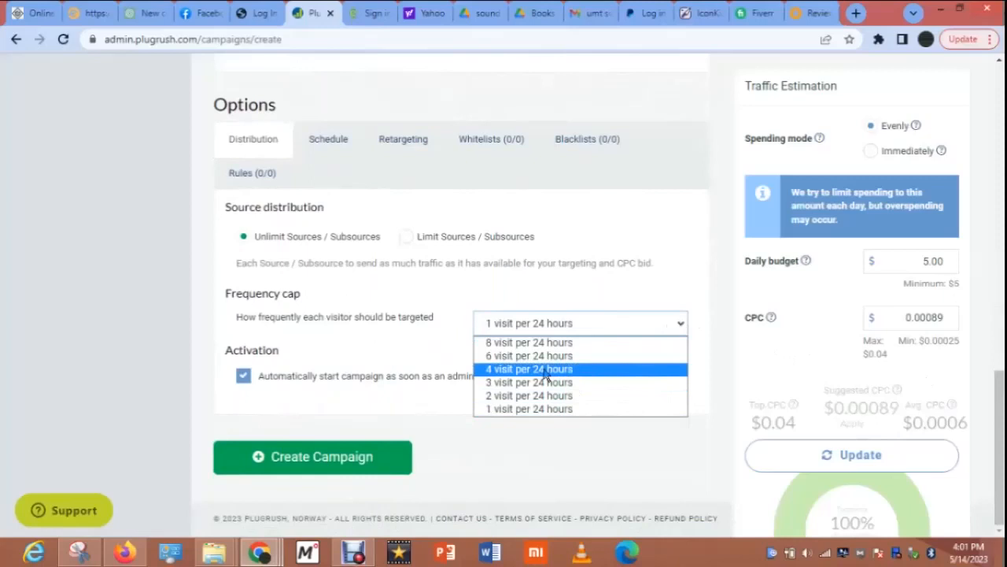
pyautogui.click(516, 395)
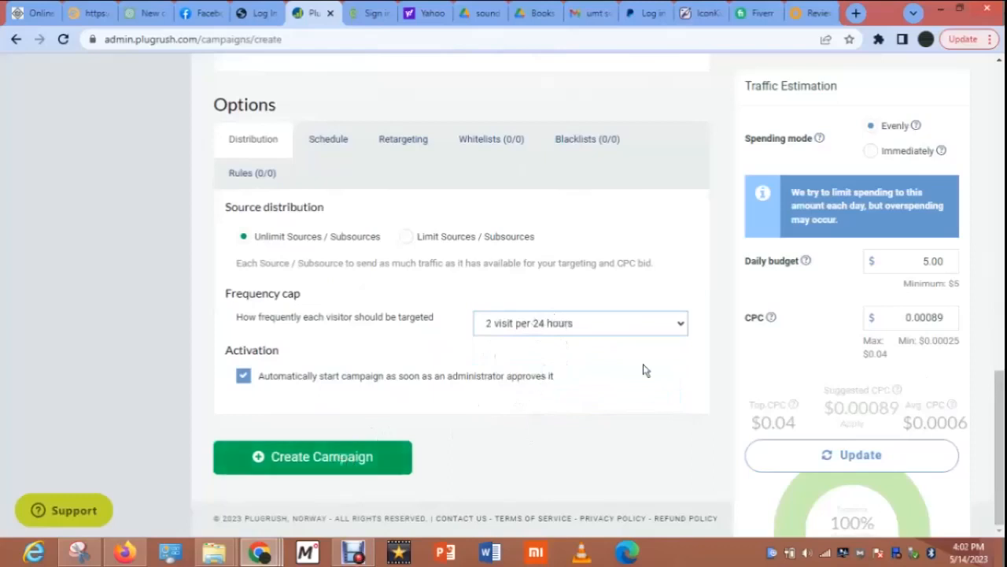
# Step: Examine the delivery methods available for mobile traffic in the campaign's audience settings
pyautogui.moveTo(1001, 425); pyautogui.dragTo(1001, 219)
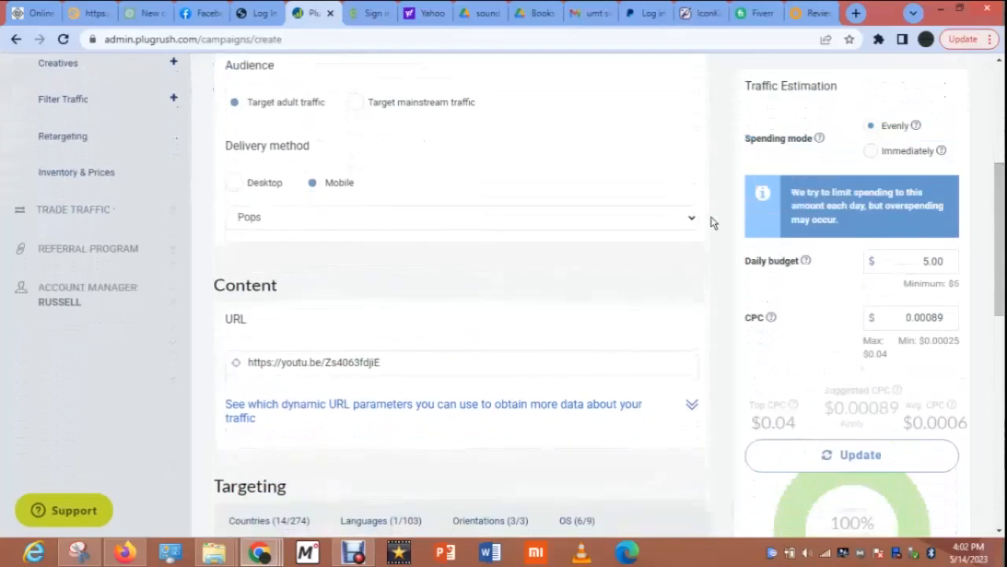
pyautogui.click(691, 219)
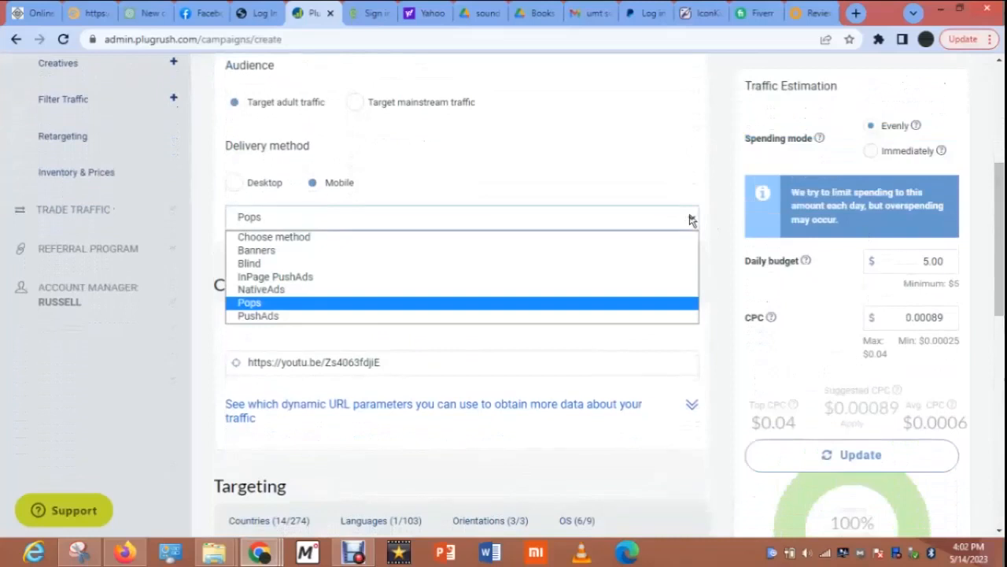
pyautogui.click(691, 219)
pyautogui.click(691, 219)
pyautogui.click(689, 219)
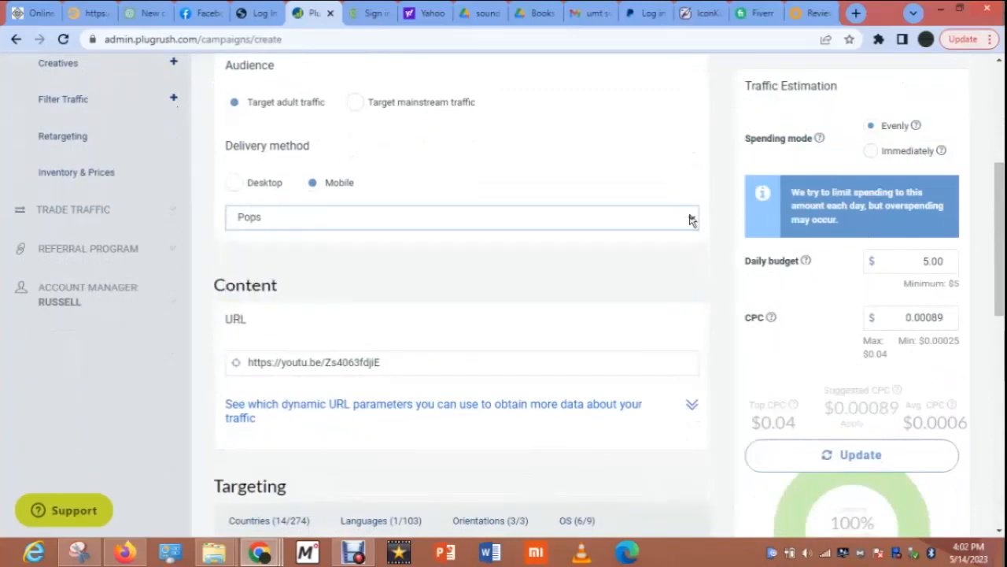
# Step: Create the campaign with the configured settings and return to the campaigns list
pyautogui.moveTo(999, 240); pyautogui.dragTo(1000, 446)
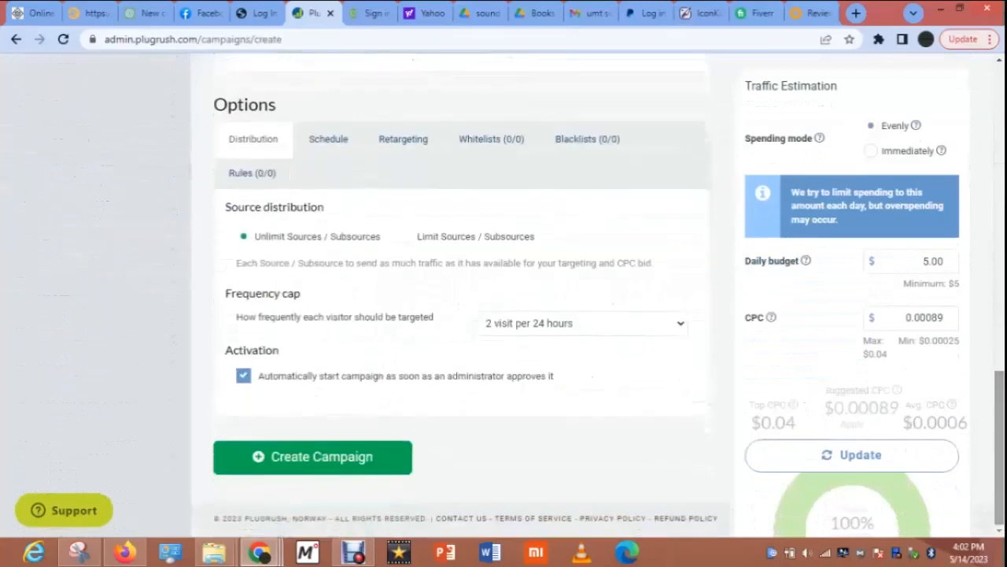
pyautogui.click(389, 461)
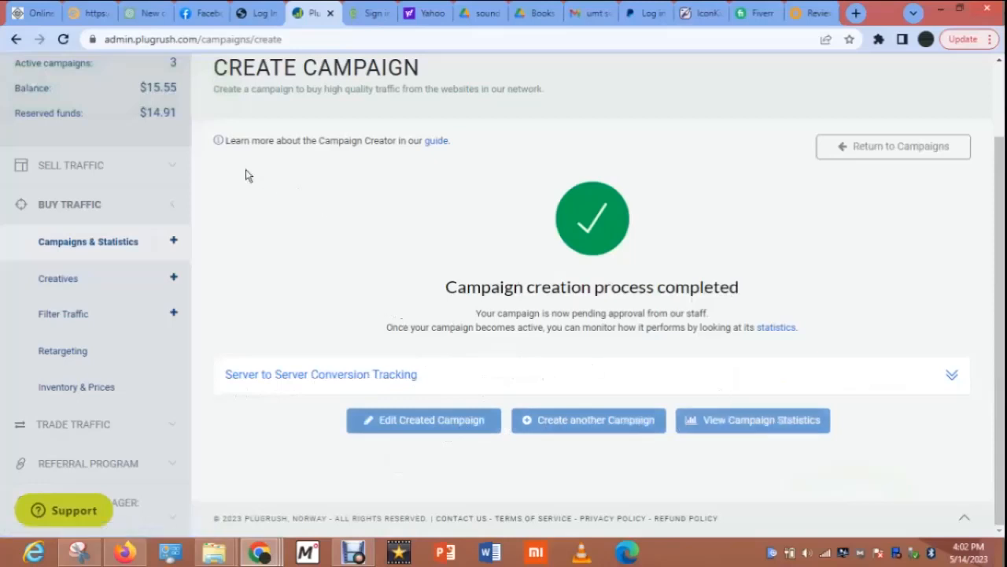
pyautogui.scroll(2, 941, 236)
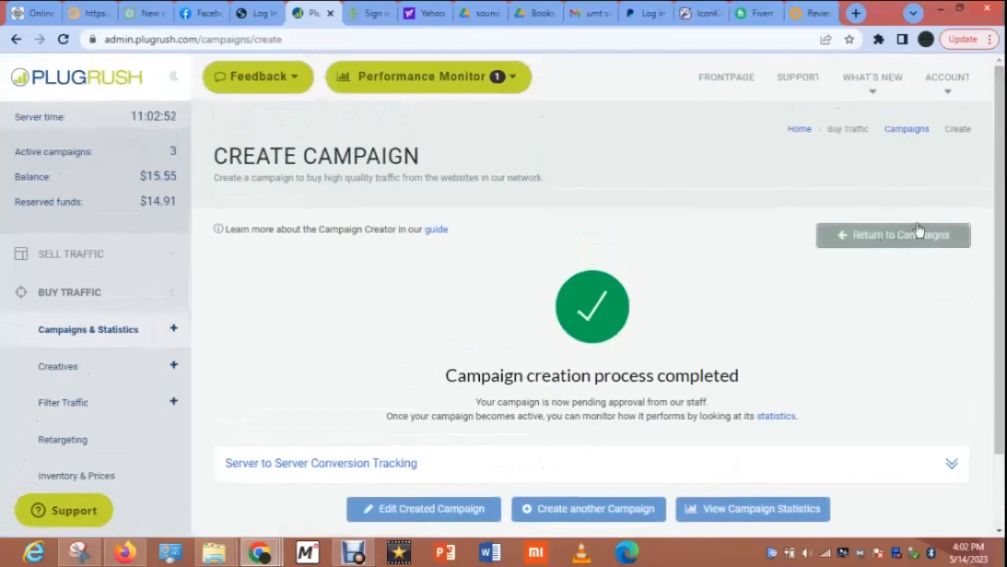
pyautogui.click(909, 227)
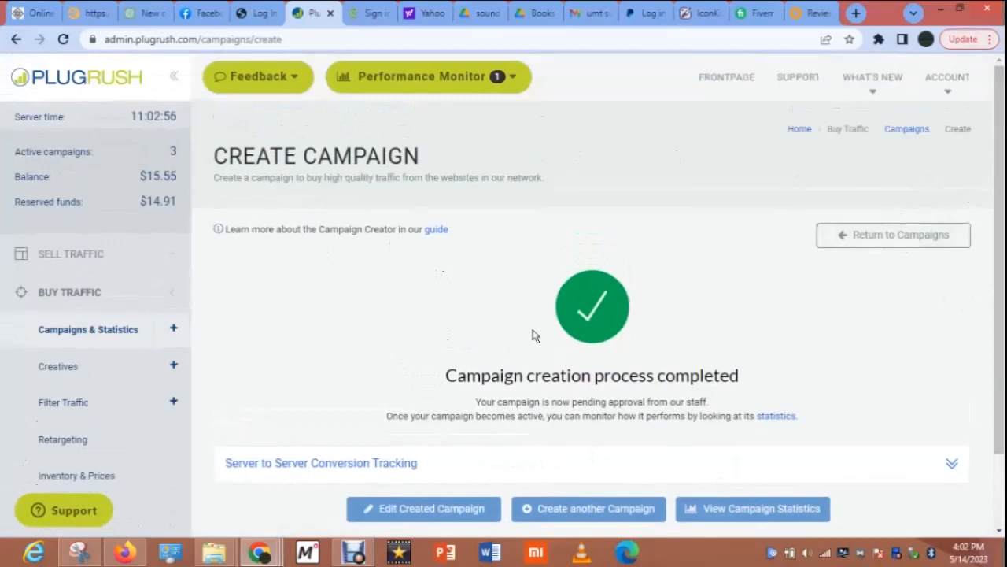
pyautogui.click(904, 234)
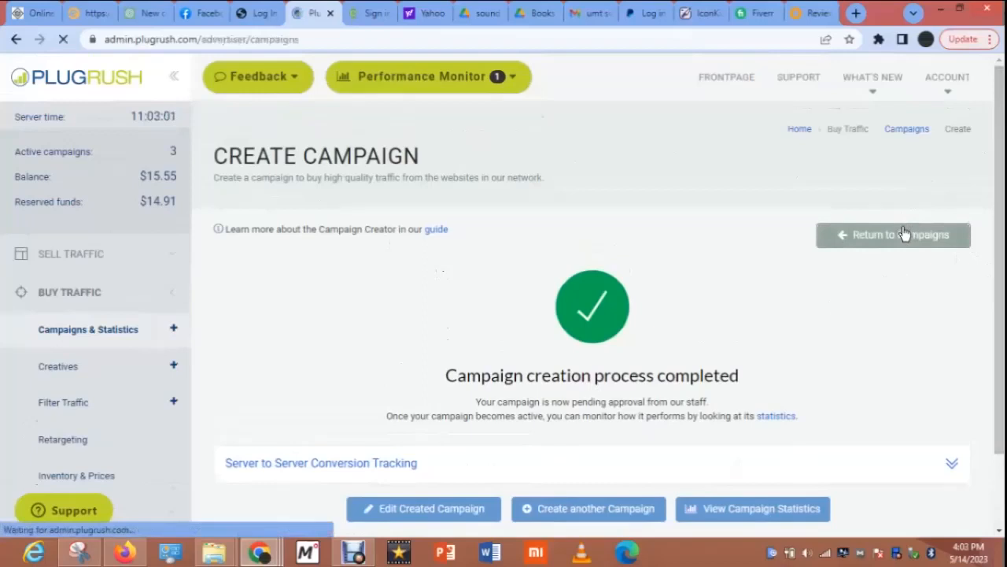